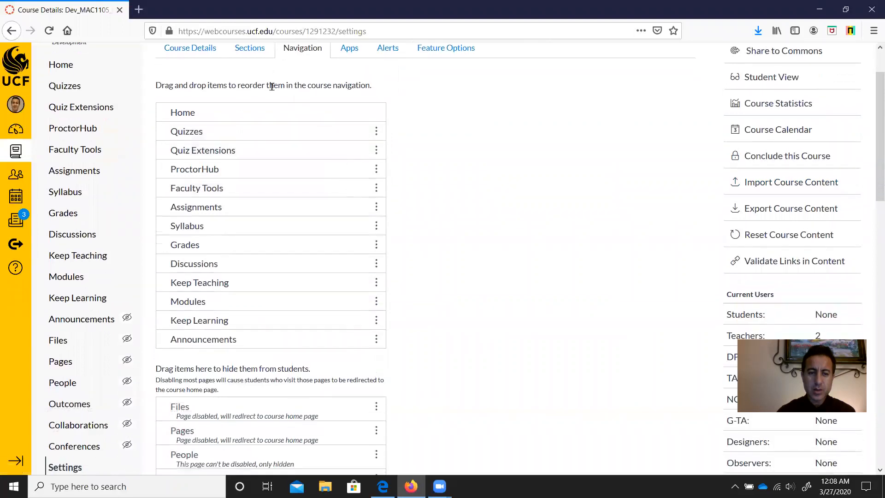
- Hide Assignments from students by moving it into the hidden items of the course navigation, and save the change
scroll(183, 289, "down", 4)
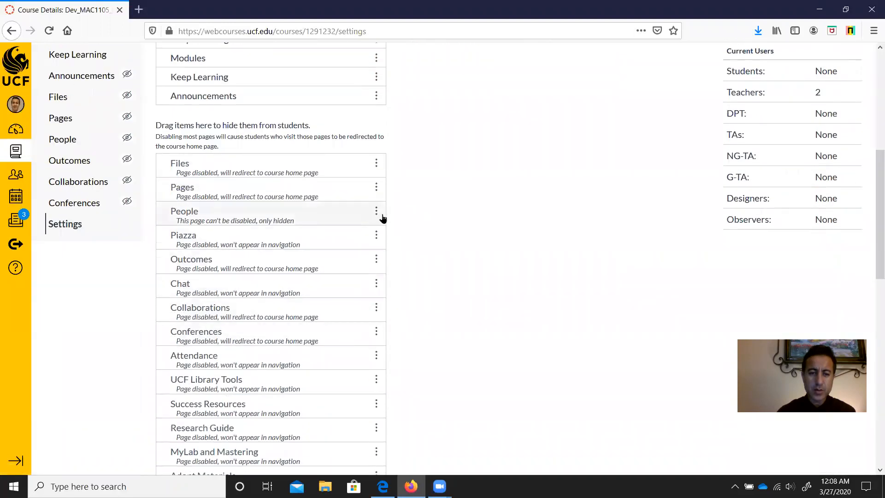
scroll(525, 234, "up", 6)
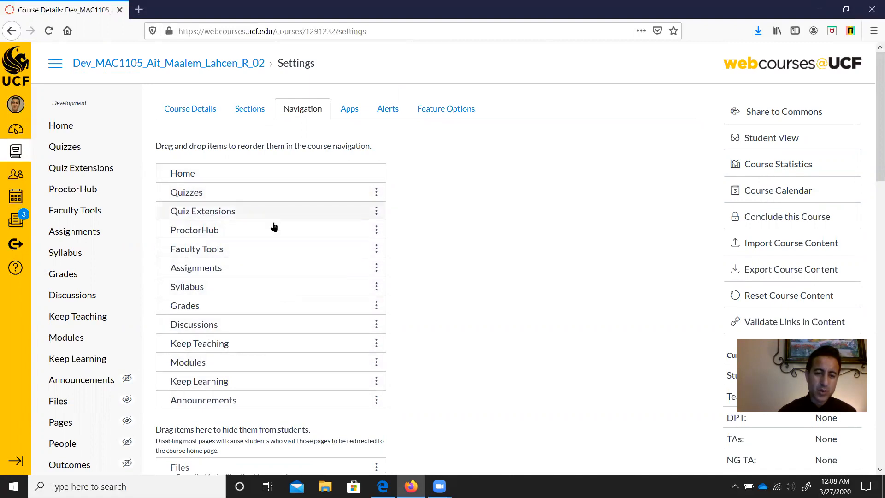
scroll(231, 288, "down", 3)
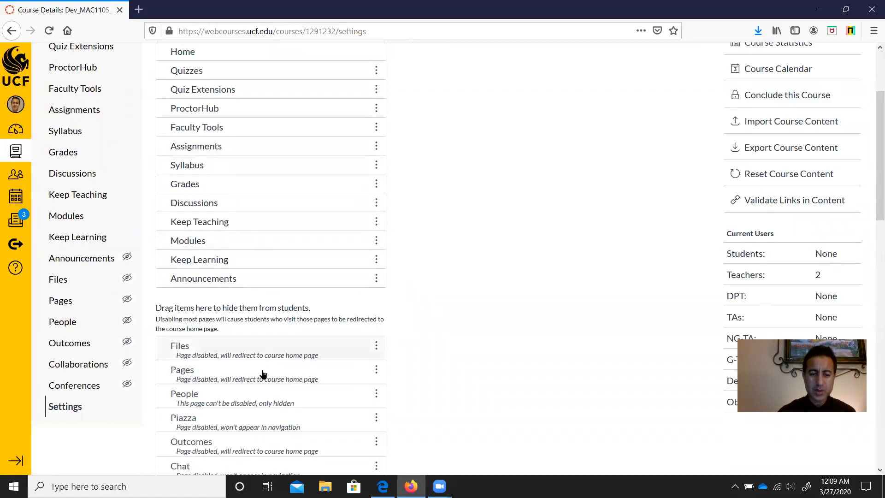
scroll(297, 381, "up", 3)
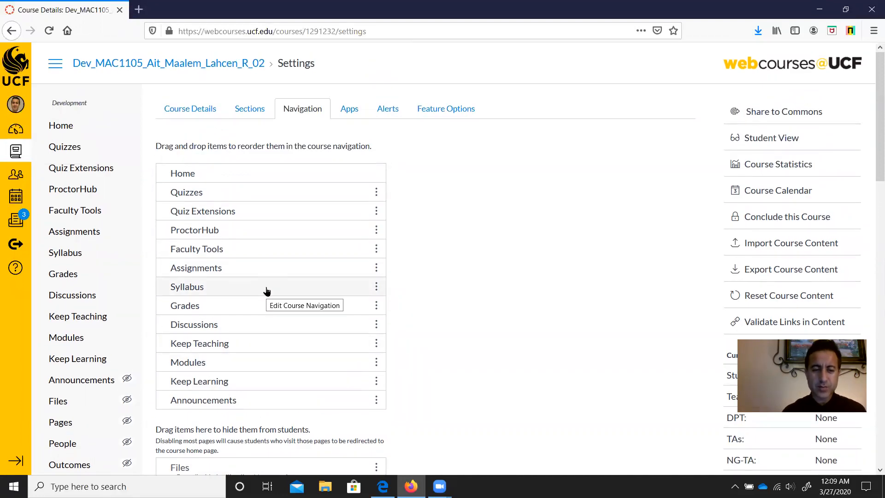
left_click_drag(276, 269, 272, 444)
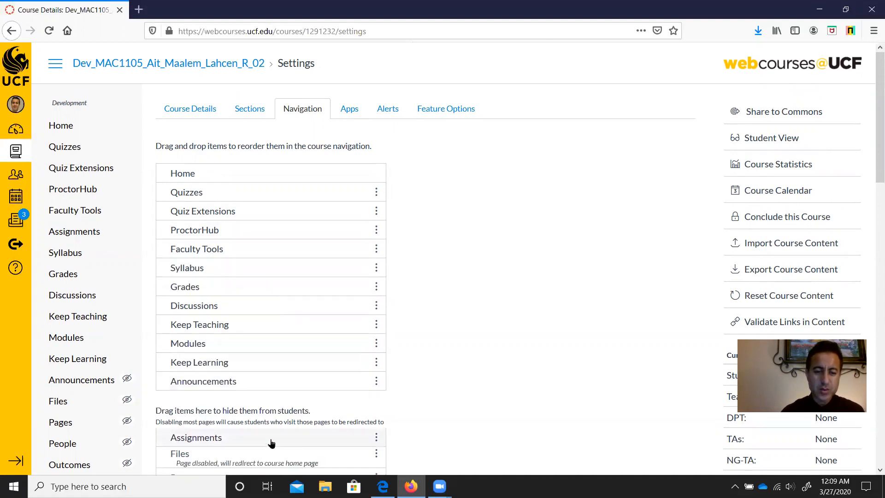
scroll(401, 367, "down", 2)
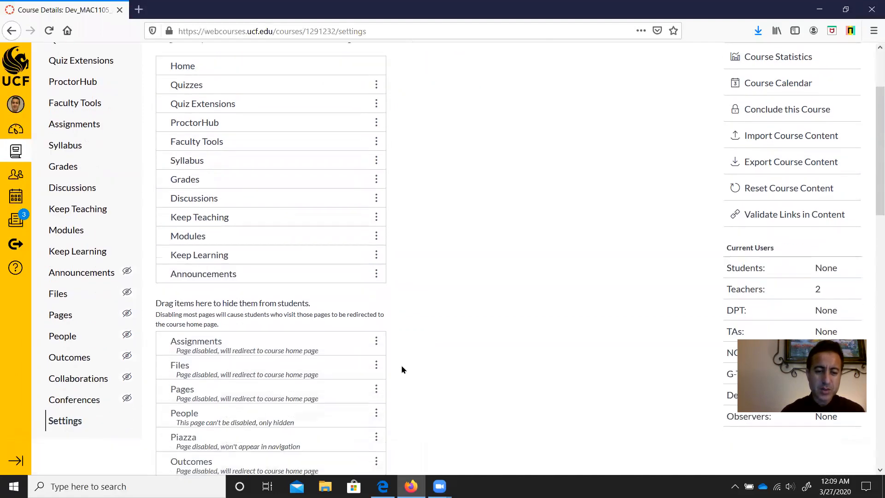
scroll(277, 265, "down", 2)
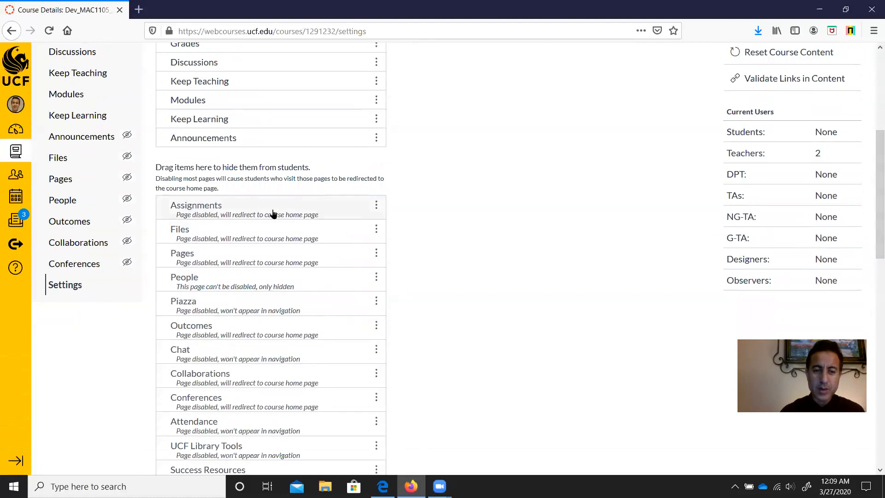
scroll(401, 215, "down", 1)
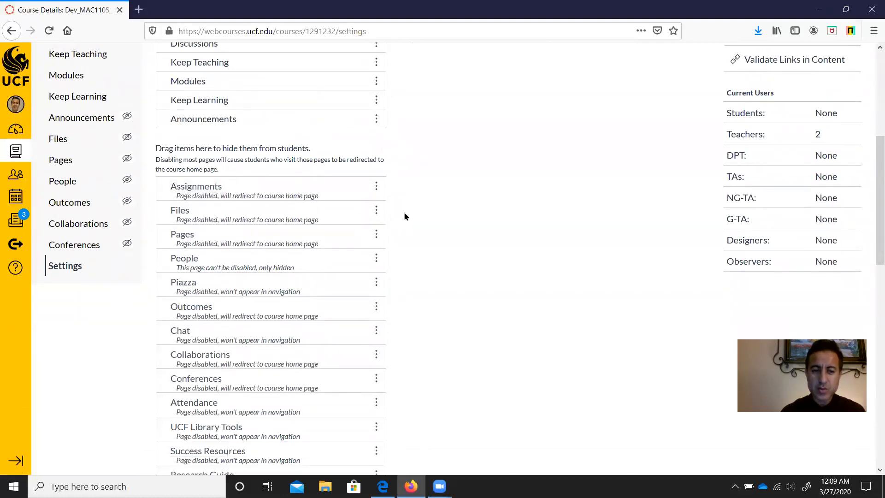
scroll(405, 216, "down", 6)
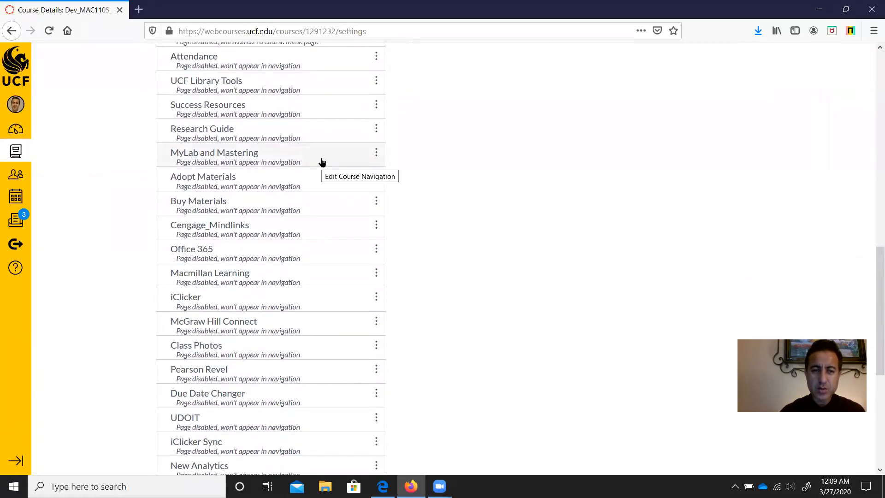
scroll(624, 332, "down", 2)
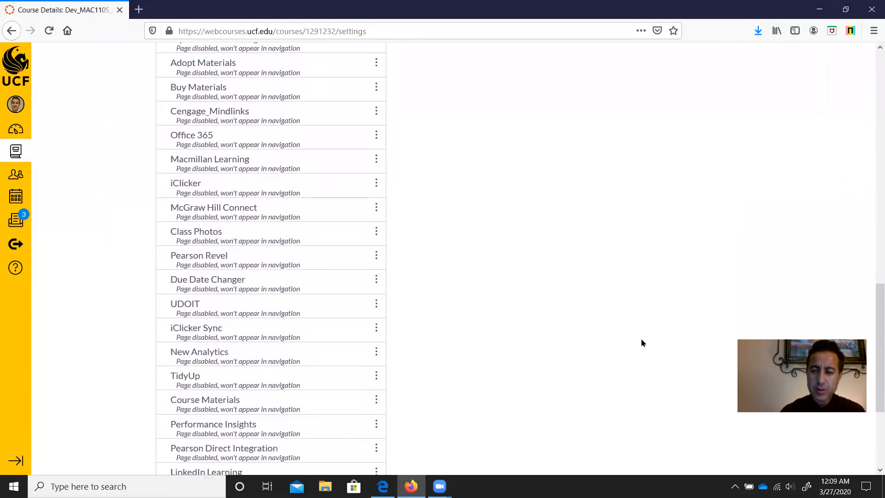
scroll(642, 341, "down", 3)
left_click(181, 442)
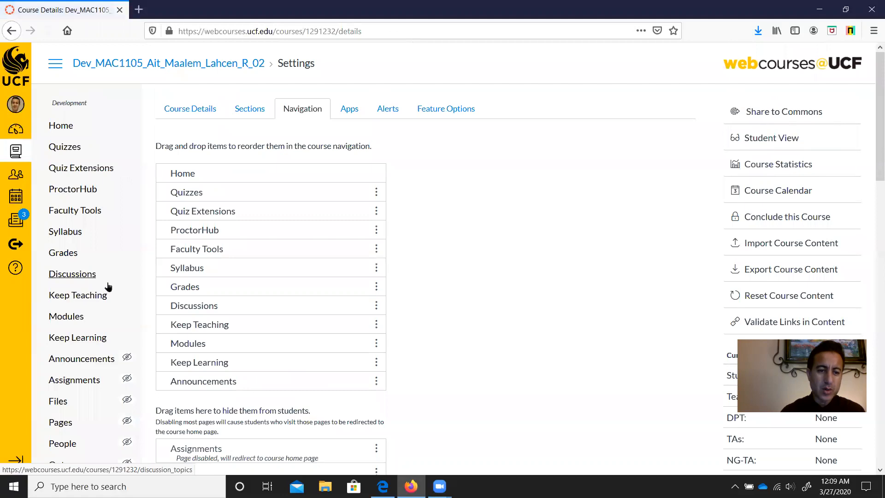
- Check the visibility of Assignments in the course menu and open the Modules page
scroll(140, 356, "down", 1)
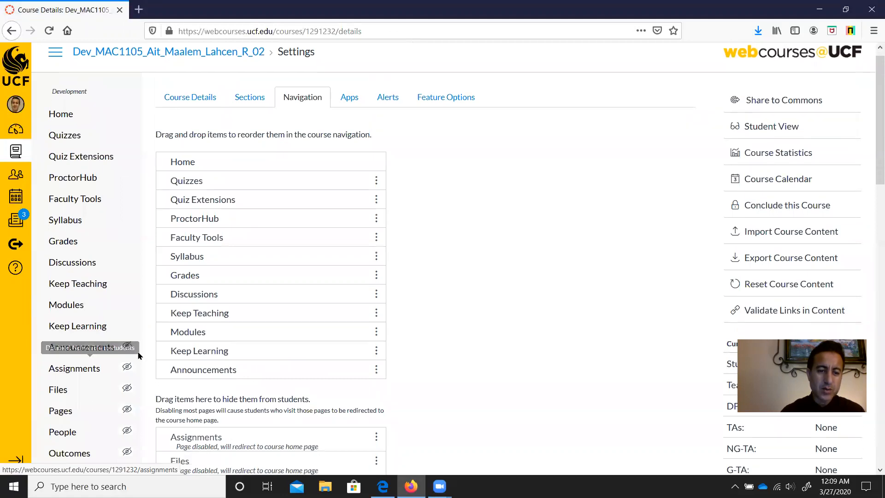
scroll(138, 355, "down", 3)
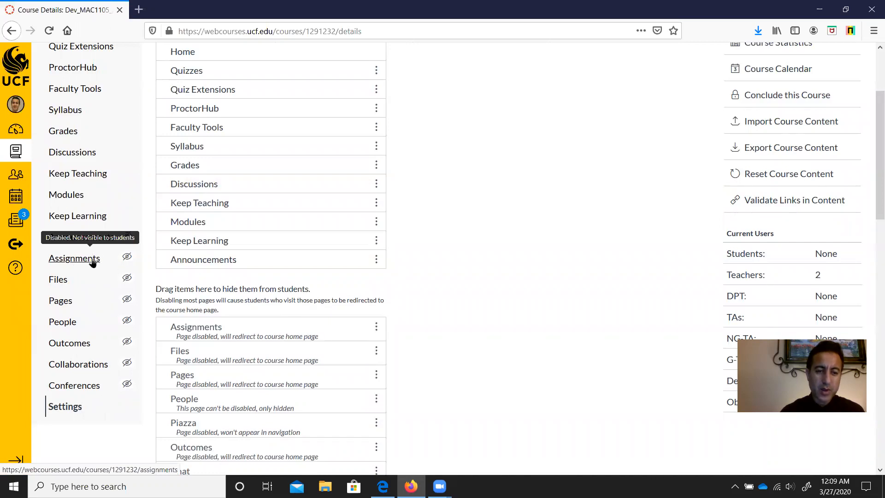
scroll(115, 271, "up", 3)
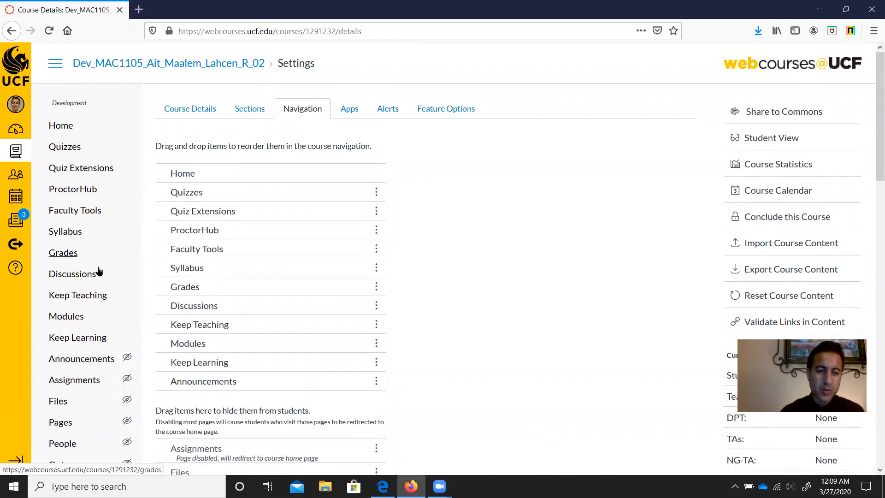
left_click(92, 318)
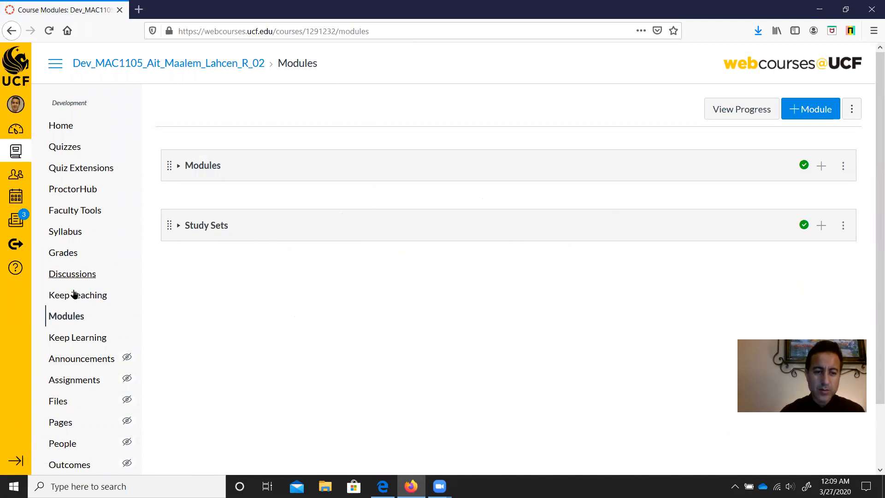
- In the course navigation settings, move Assignments back to the visible items directly below ProctorHub and save
scroll(80, 298, "down", 3)
left_click(90, 460)
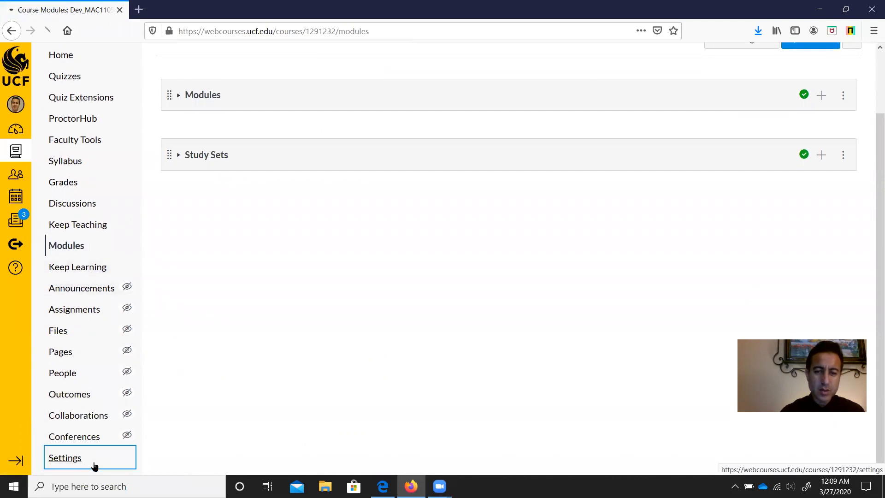
scroll(369, 289, "down", 3)
left_click_drag(254, 270, 261, 135)
scroll(648, 253, "down", 2)
scroll(649, 256, "down", 1)
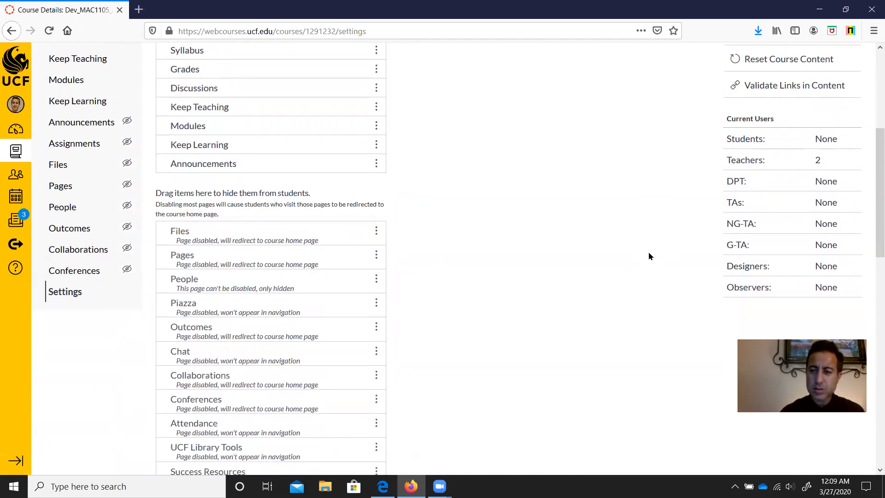
scroll(649, 257, "down", 10)
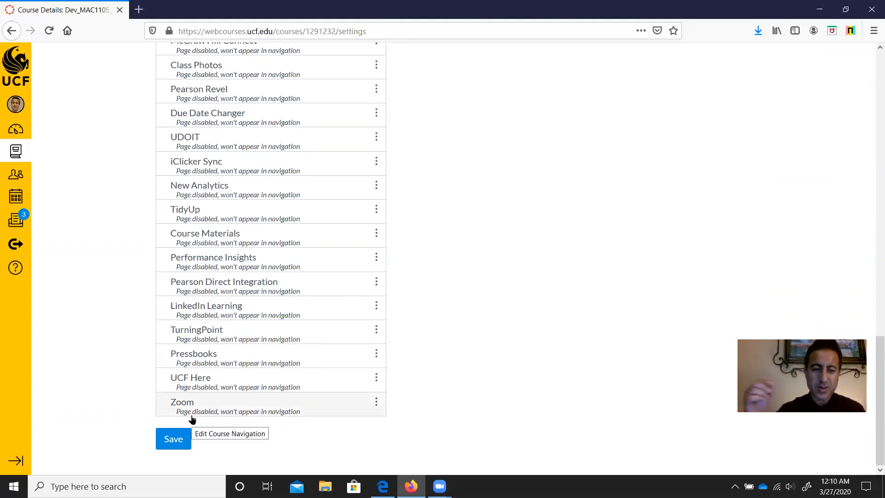
left_click(168, 442)
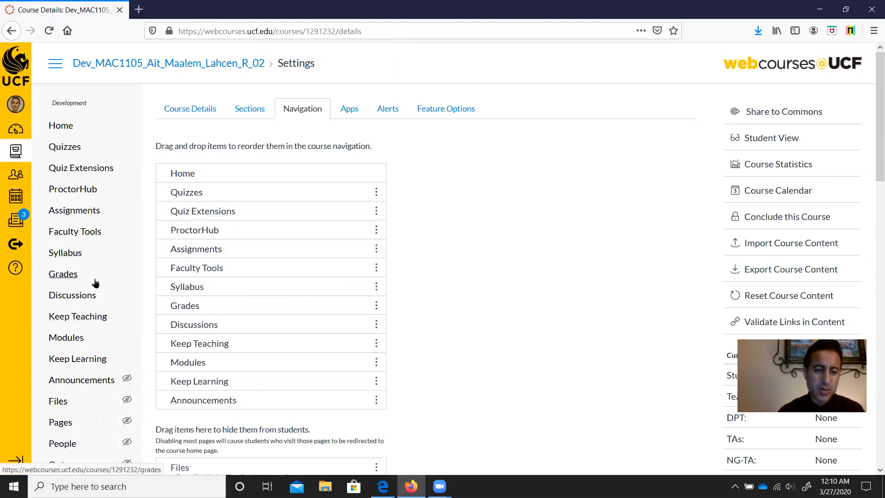
- Go to the course home page and review the choices for what it displays, keeping the current selection
left_click(71, 128)
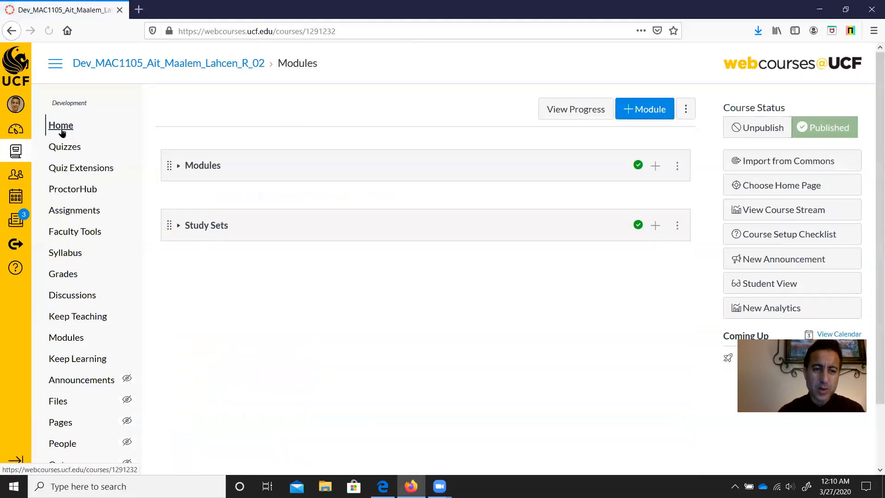
left_click(796, 186)
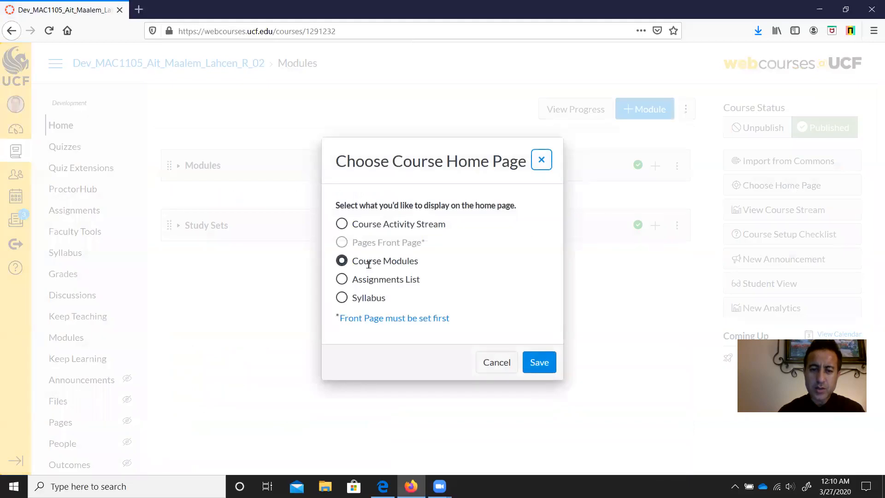
left_click(496, 364)
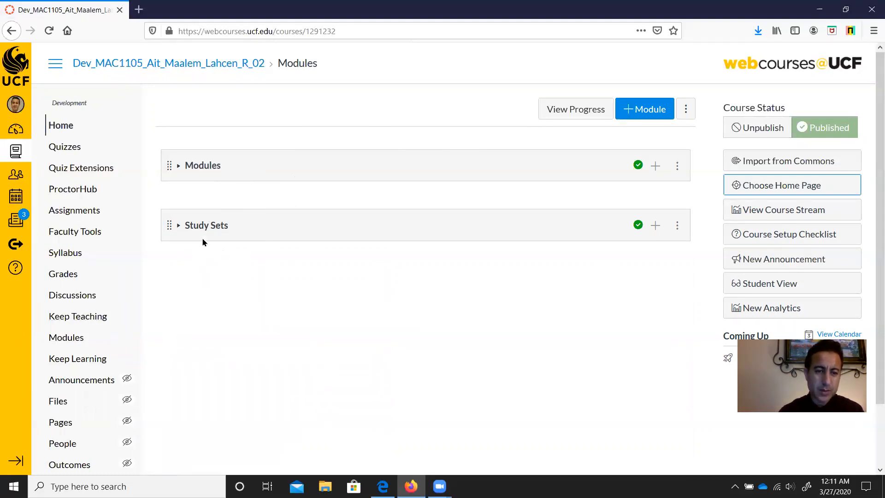
- Add a module named "Final Exam Module" and publish it
left_click(651, 111)
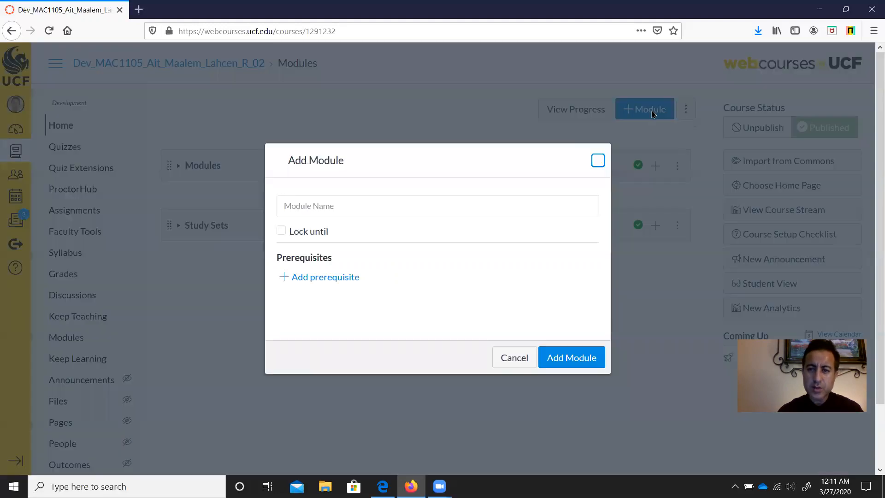
left_click(415, 211)
type("M")
key("BackSpace")
type("Final Exam Module")
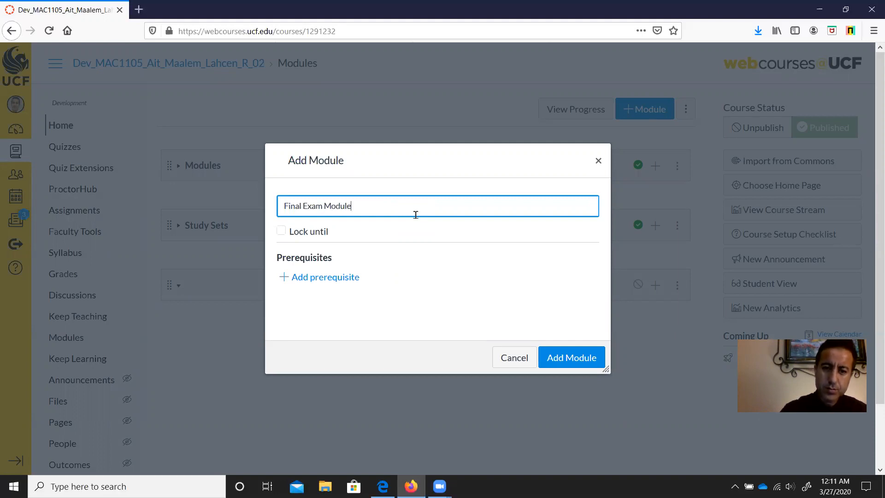
left_click(573, 360)
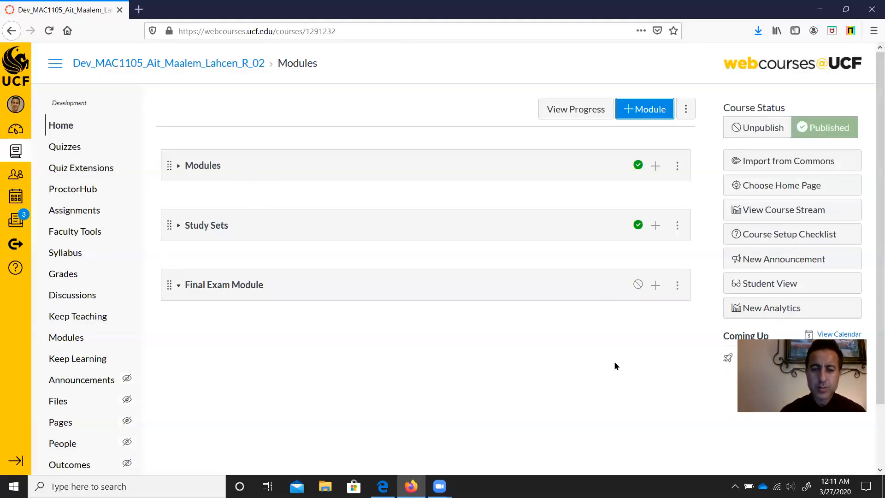
left_click(638, 285)
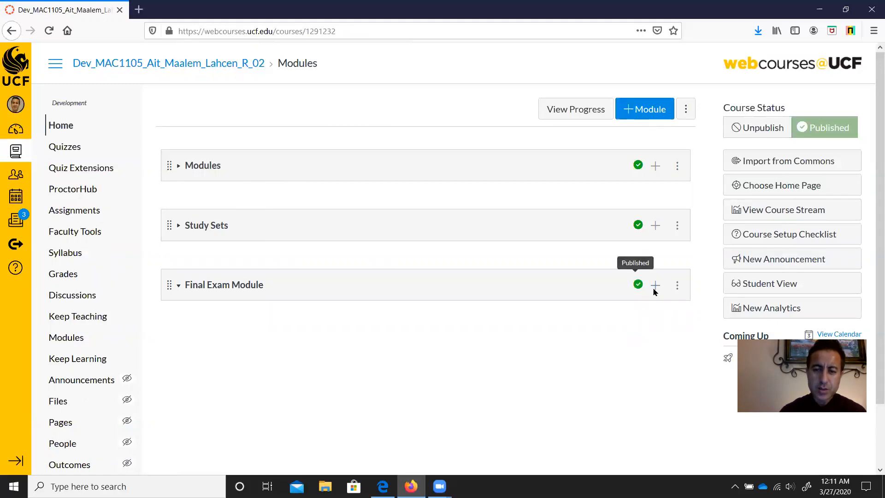
- Add the text header "Your final exam is 4/20/2020 11:00am MSB 240" to the Final Exam Module and publish it
left_click(655, 286)
left_click(374, 166)
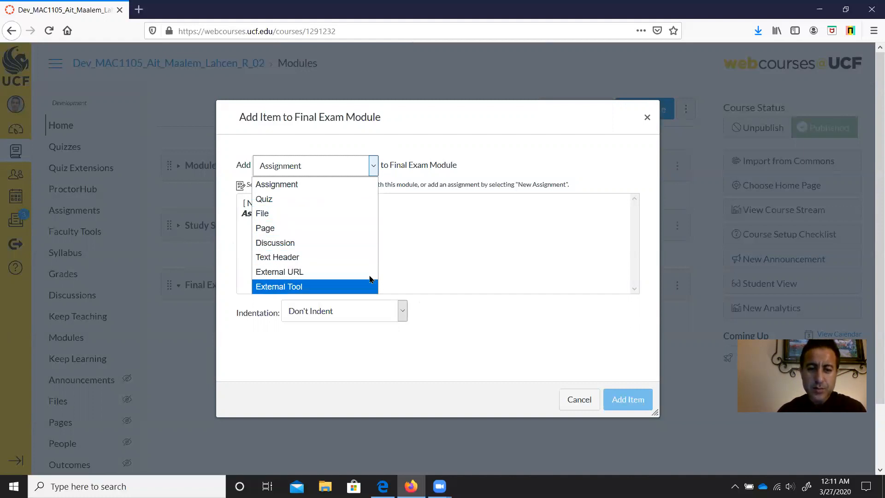
left_click(321, 261)
left_click(342, 201)
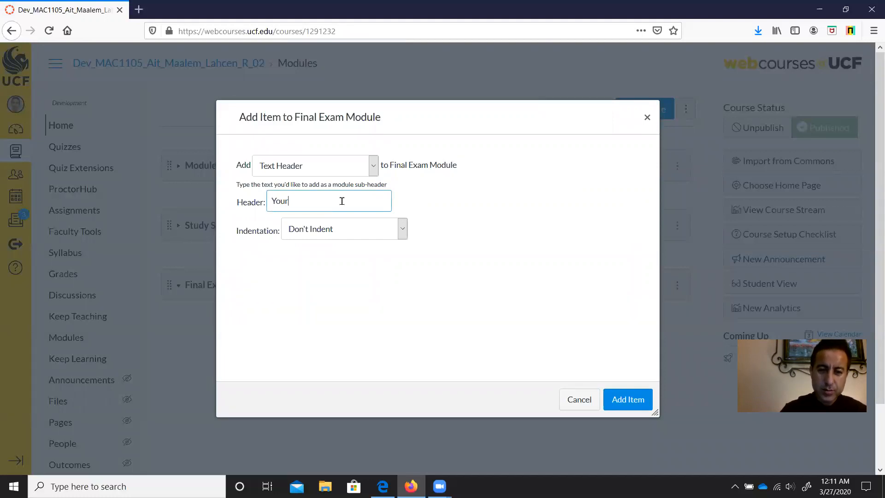
type("Your final exam is 4/20/2020 11")
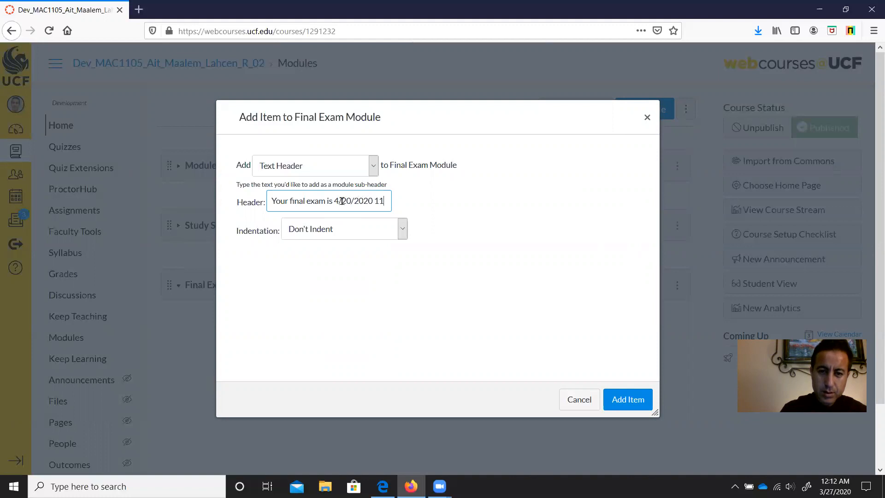
type("00am MSB")
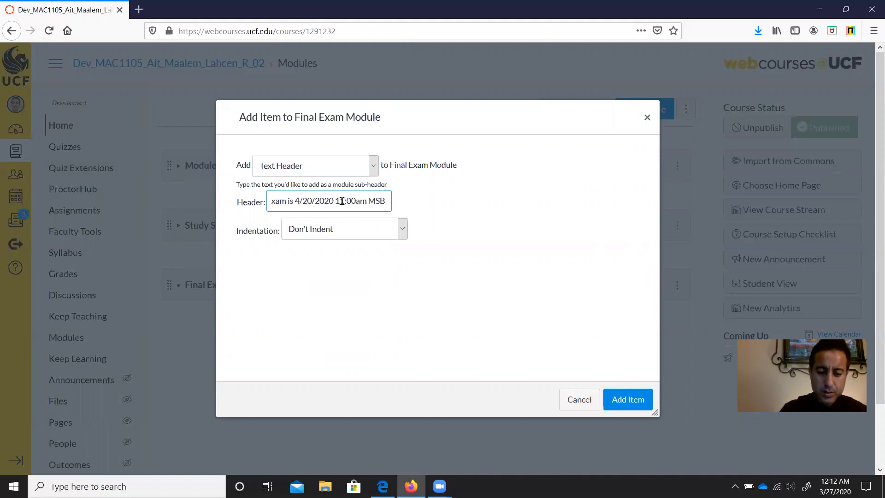
type(" 24")
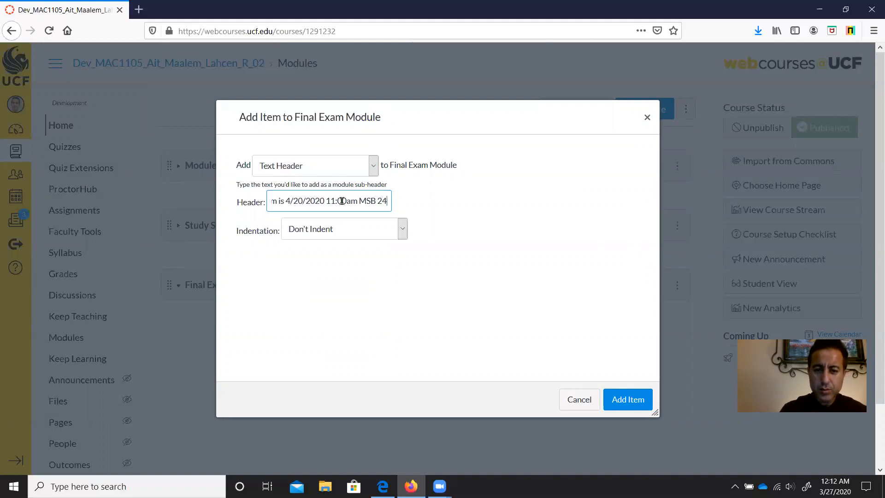
type("0")
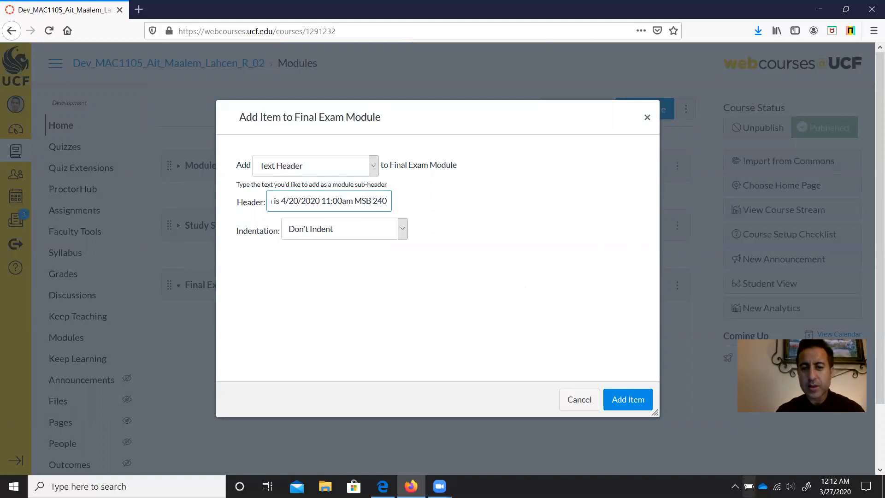
left_click(646, 407)
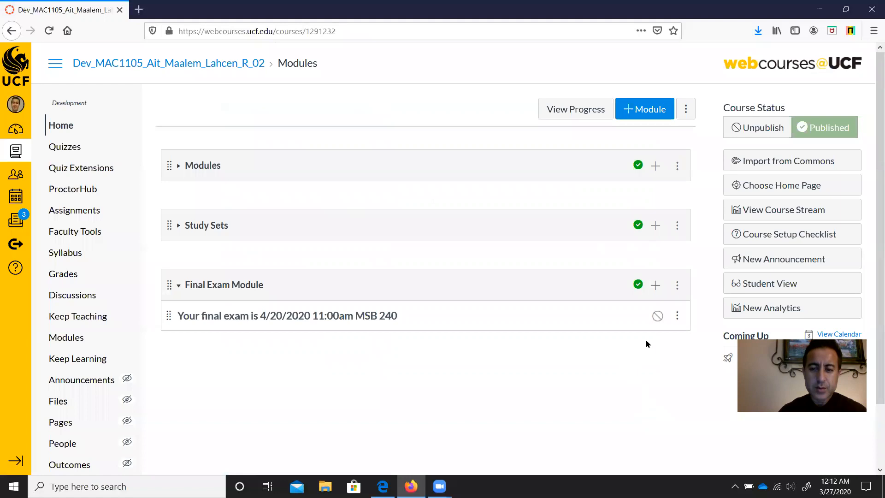
left_click(658, 321)
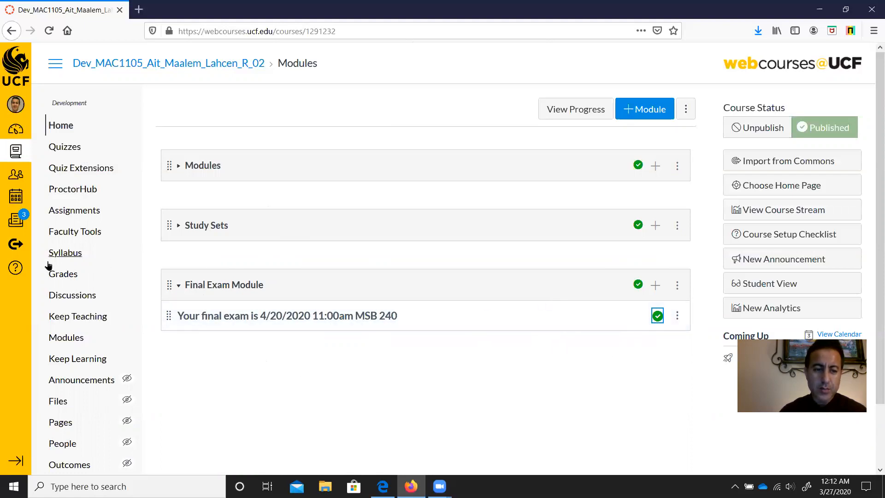
scroll(47, 262, "down", 2)
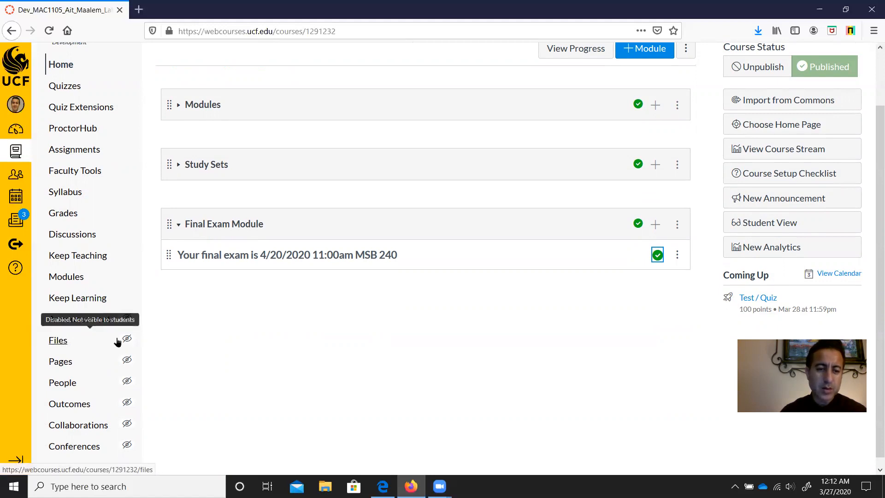
- Check the uploaded course files, and add the file 2331_Test1_Practice_solFlagg.pdf to the Final Exam Module
left_click(53, 345)
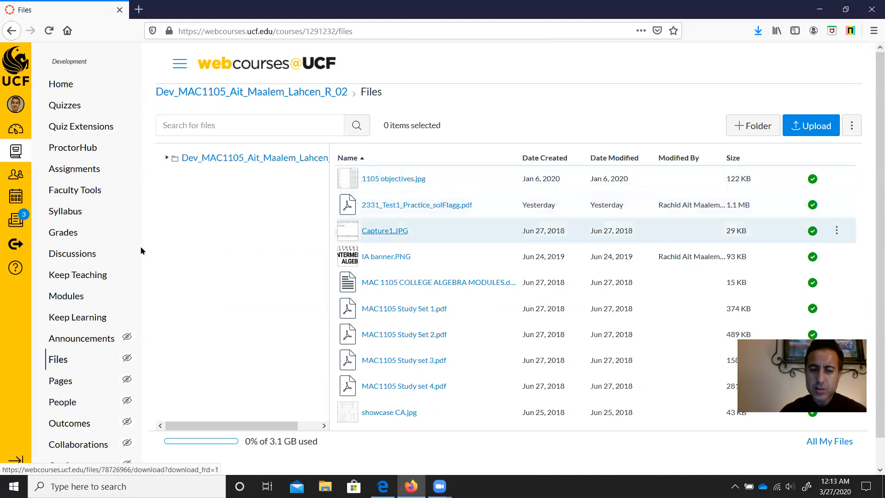
left_click(59, 360)
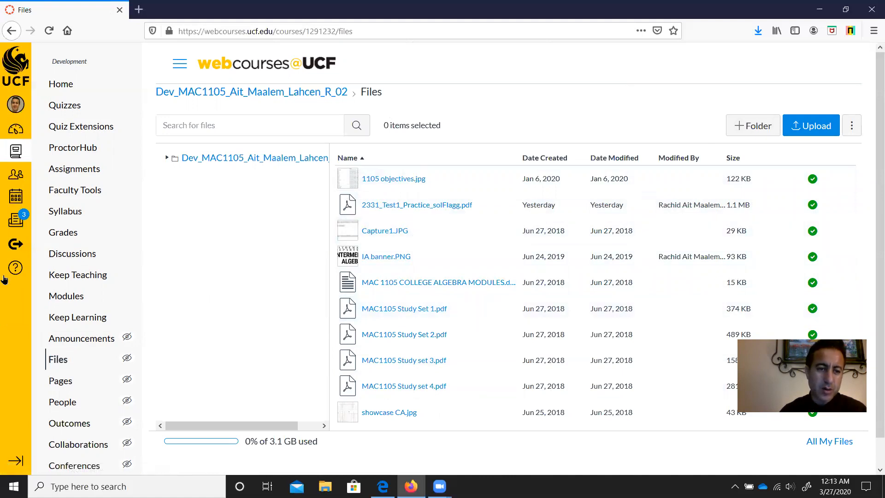
left_click(80, 299)
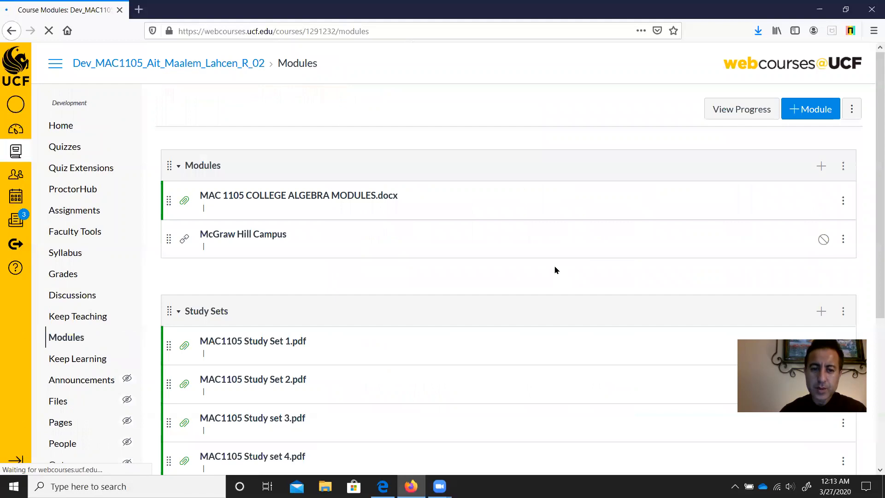
scroll(556, 270, "down", 3)
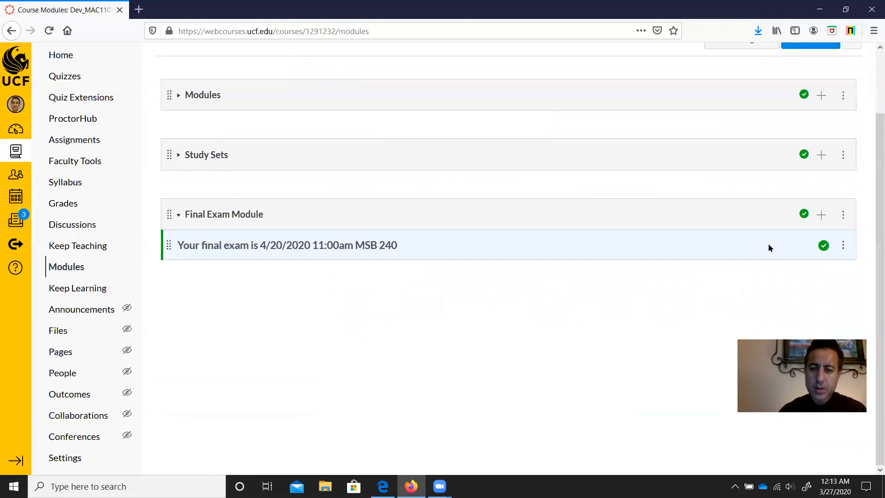
left_click(822, 215)
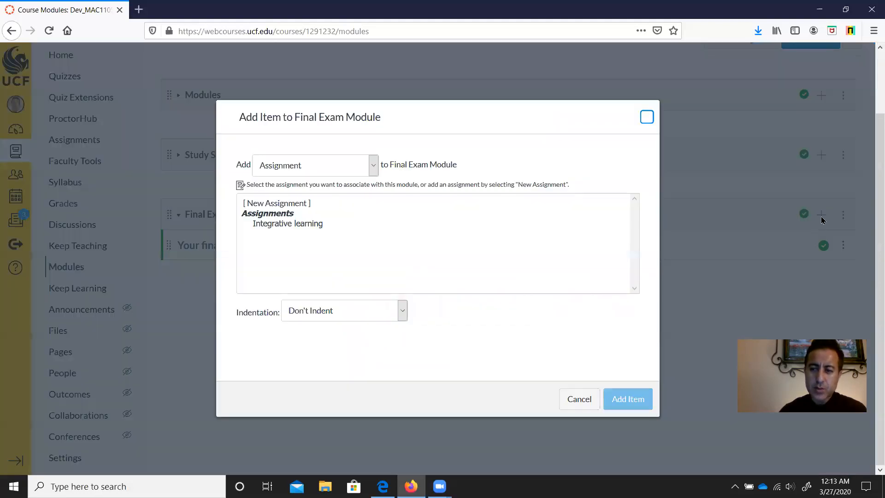
left_click(296, 171)
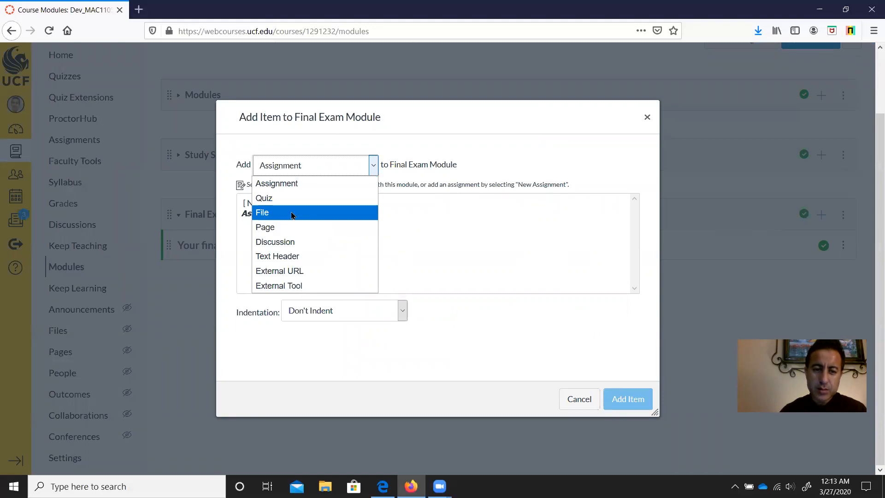
left_click(292, 216)
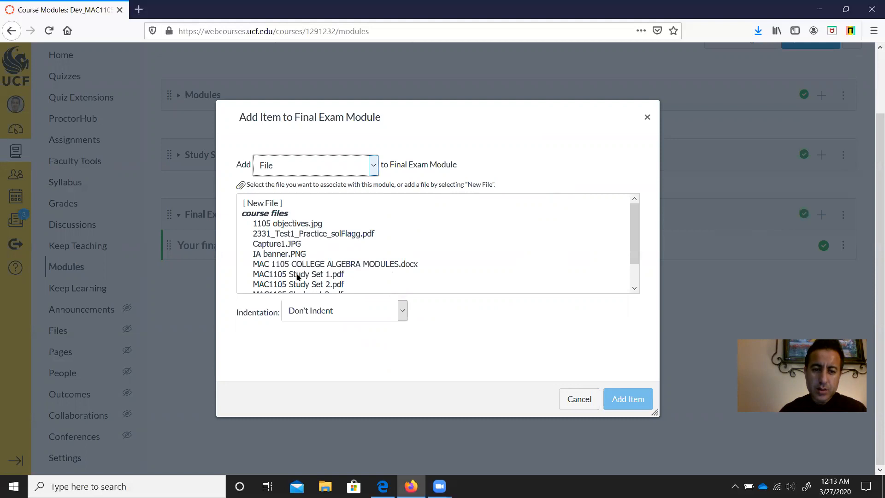
left_click(341, 234)
left_click(629, 398)
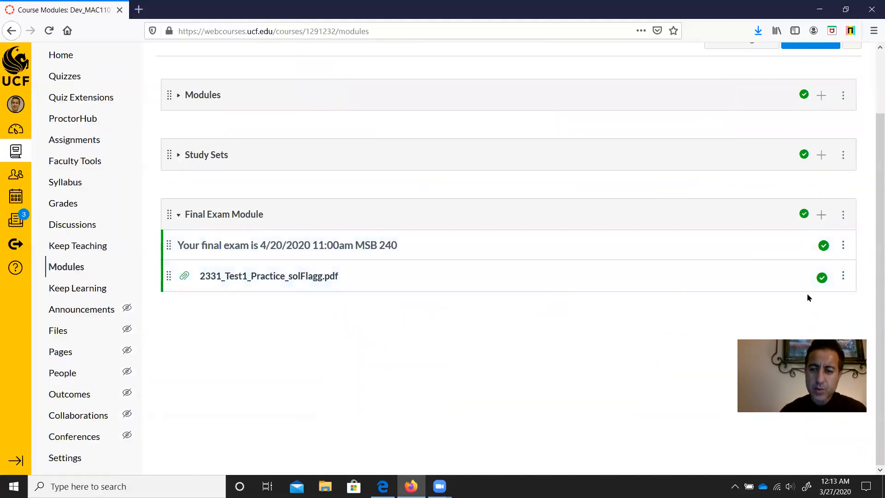
- Retitle the PDF item in the Final Exam Module as "Final exam spring 2020"
left_click(843, 276)
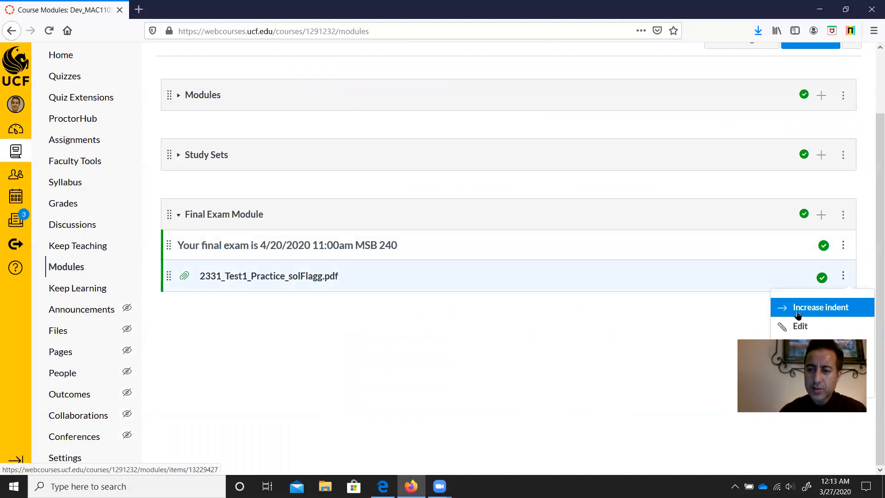
left_click(720, 357)
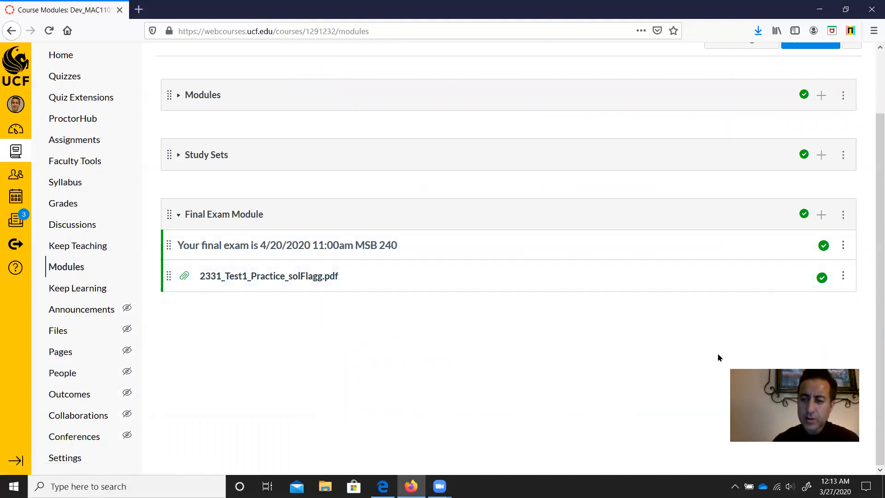
left_click(847, 281)
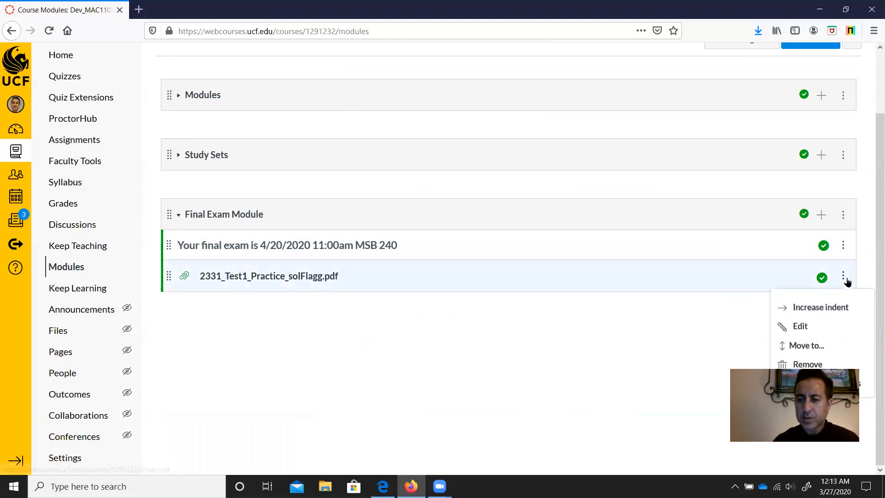
left_click(830, 326)
left_click_drag(394, 246, 539, 248)
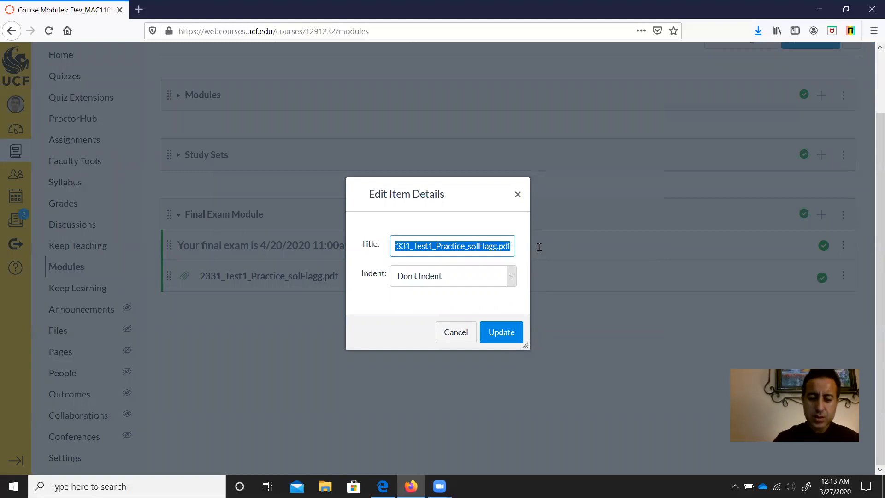
type("Fina")
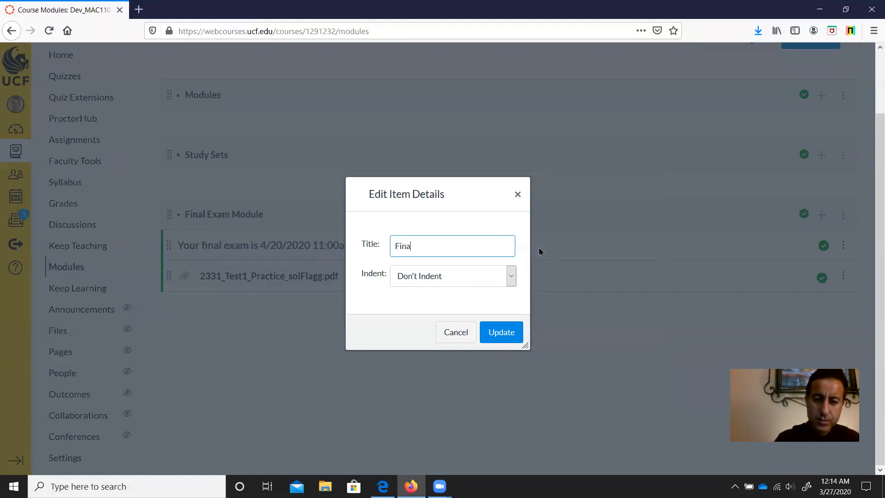
type("l exam")
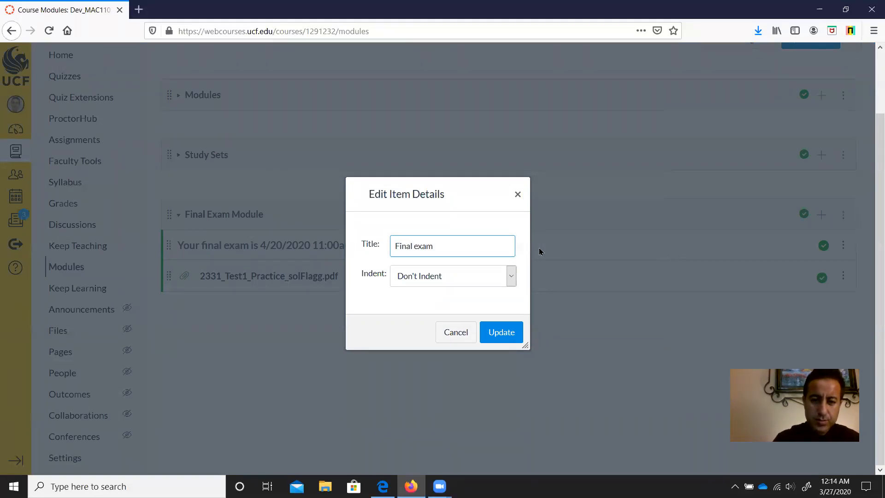
type(" spr")
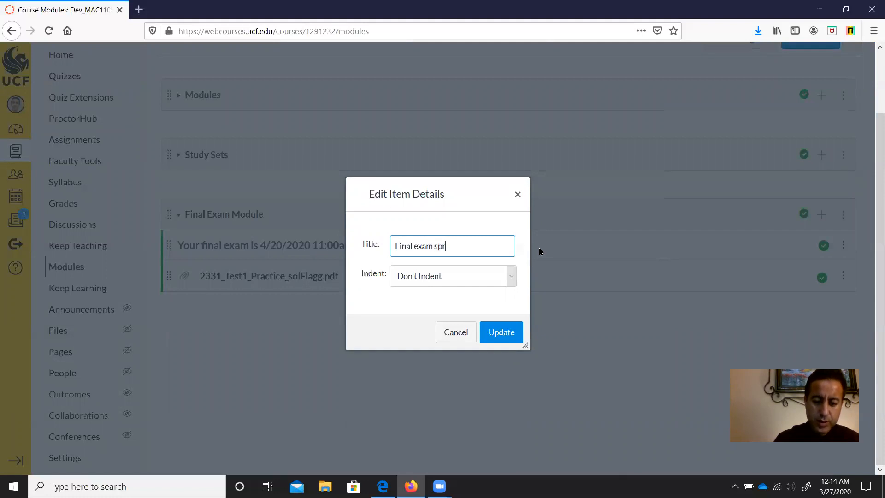
type("ing 2020")
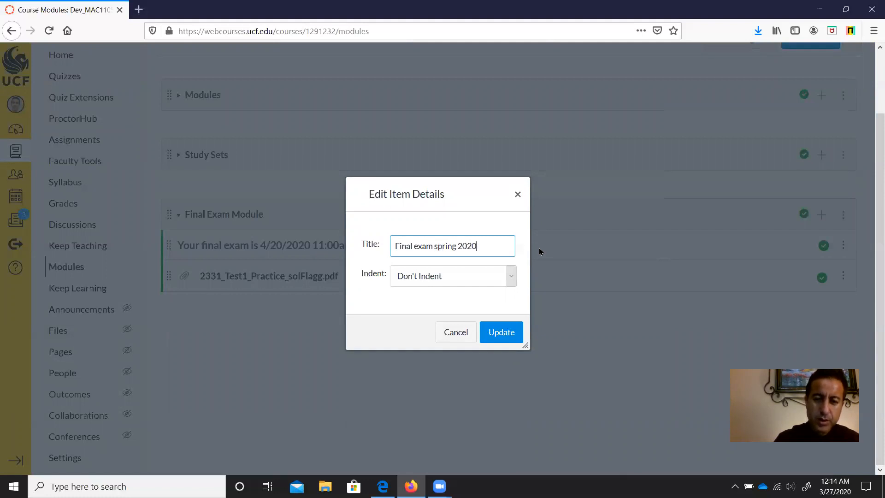
left_click(503, 333)
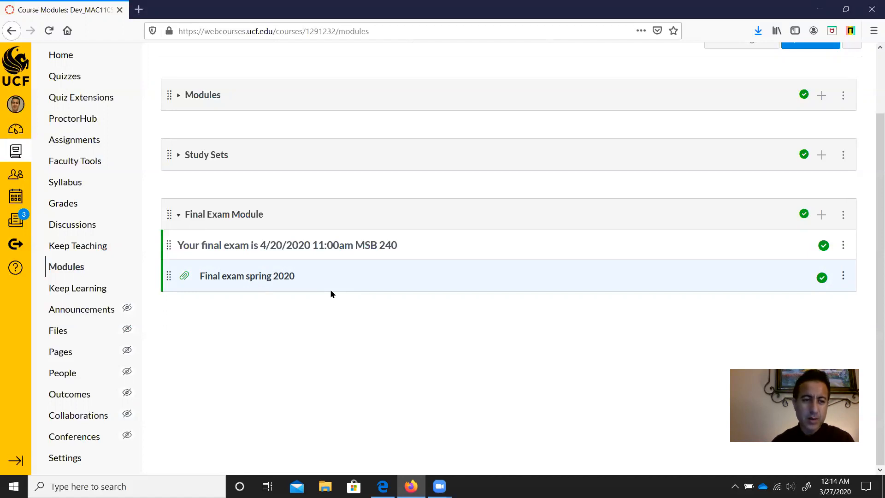
- Start a new assignment named "final exam" and enter "Do.." as its description text
left_click(103, 143)
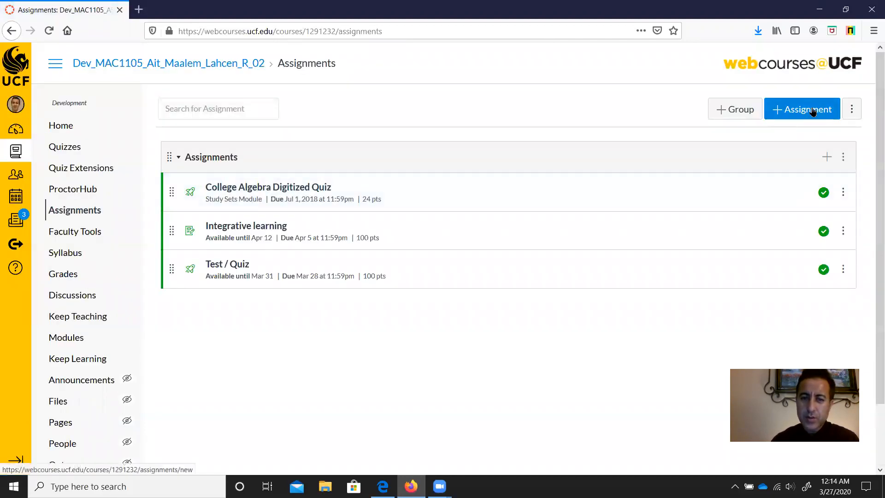
left_click(806, 118)
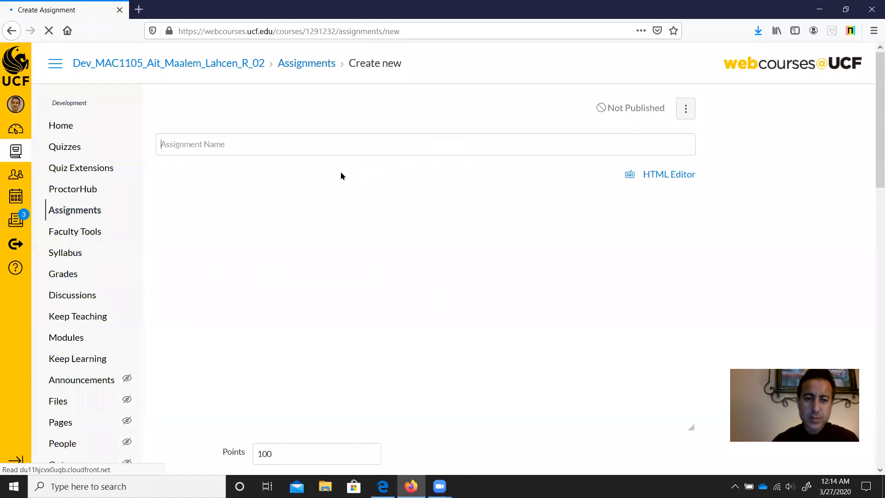
left_click(337, 151)
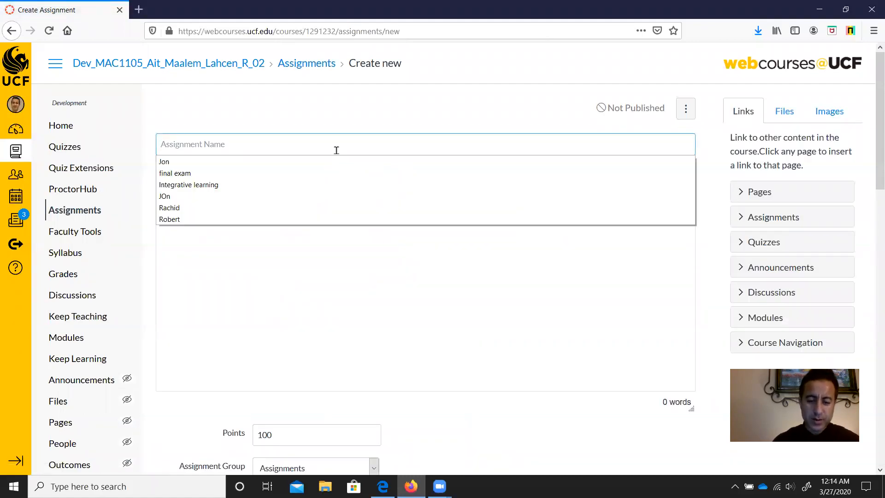
type("Fn")
key("BackSpace")
key("BackSpace")
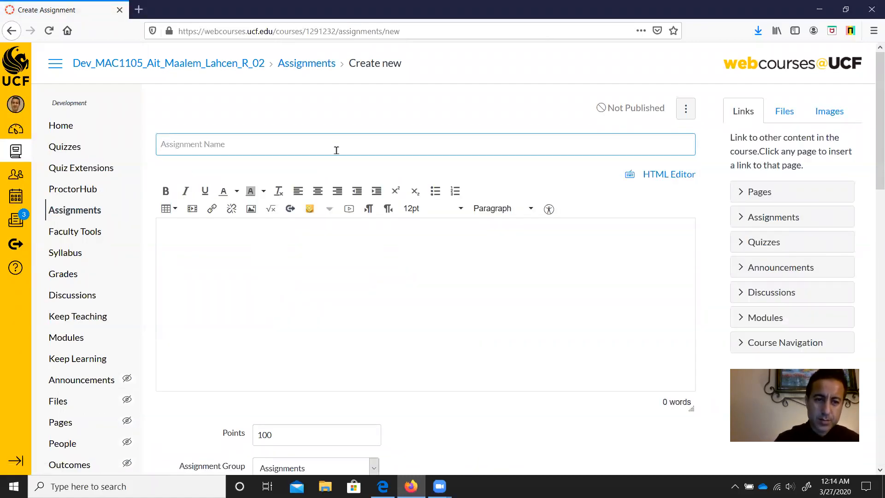
type("Final")
left_click(289, 166)
left_click(281, 251)
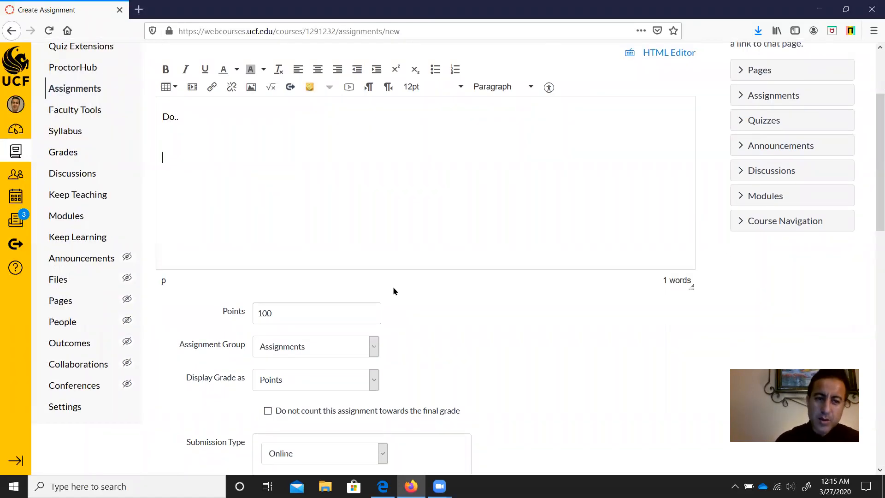
- Insert a download link to 2331_Test1_Practice_solFlagg.pdf below the text in the assignment description
scroll(393, 288, "up", 3)
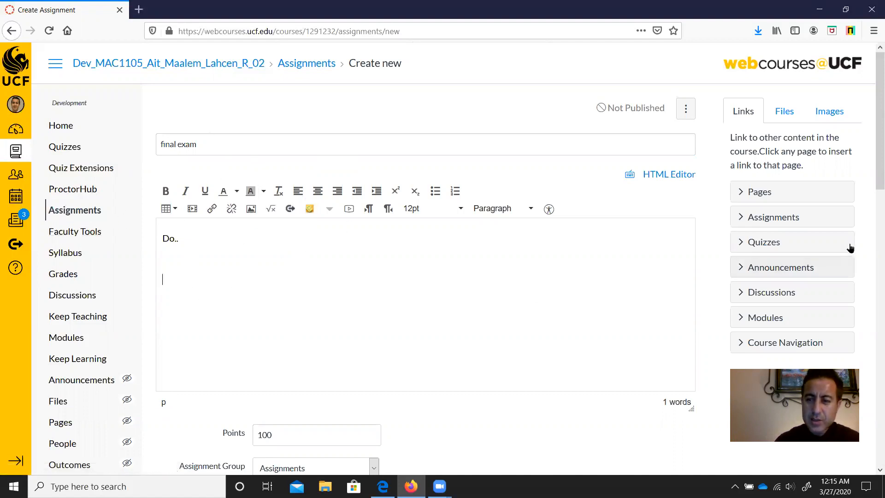
left_click(791, 115)
left_click(811, 231)
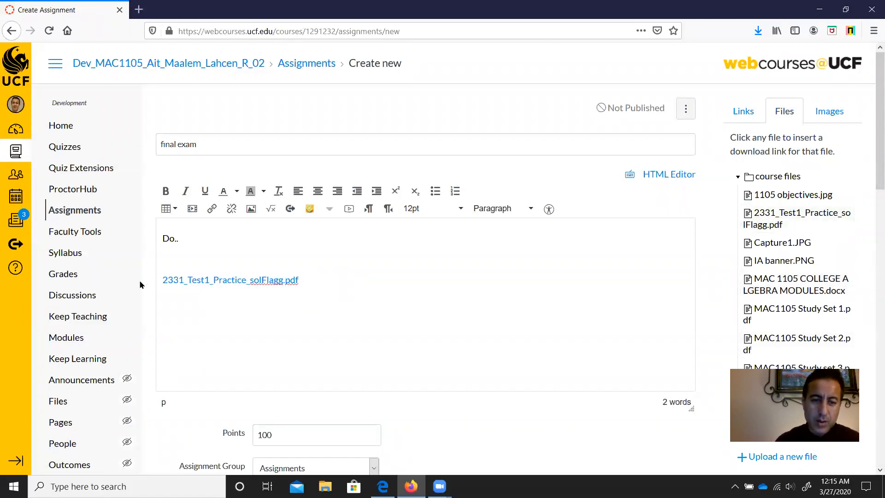
- Replace the inserted link's text with "Final exam click here" and link that text to 2331_Test1_Practice_solFlagg.pdf
left_click_drag(315, 285, 158, 279)
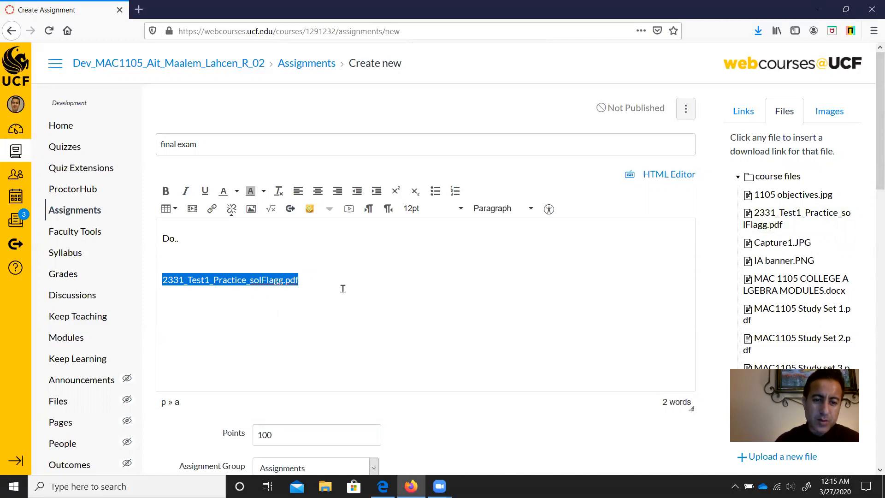
key("Delete")
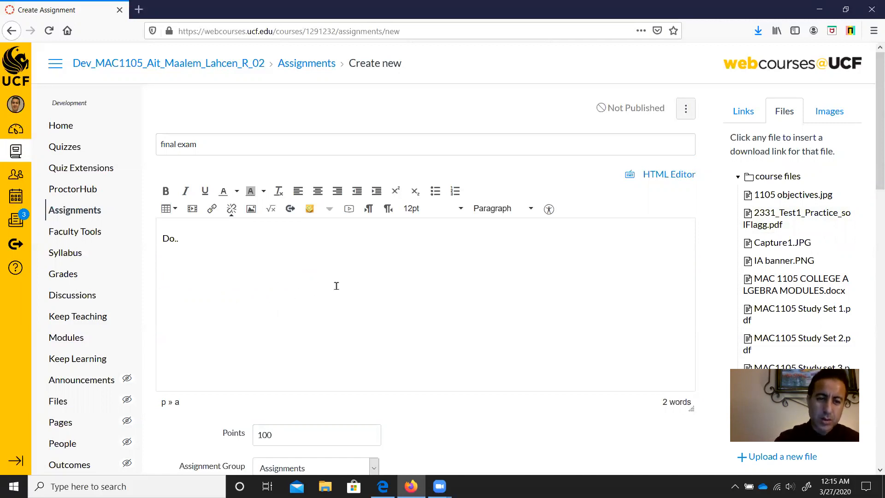
type("Final exam")
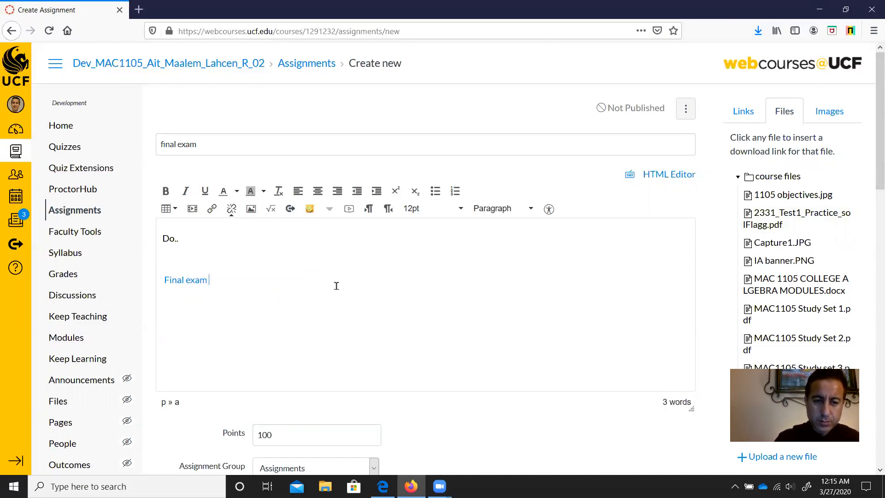
type("click here")
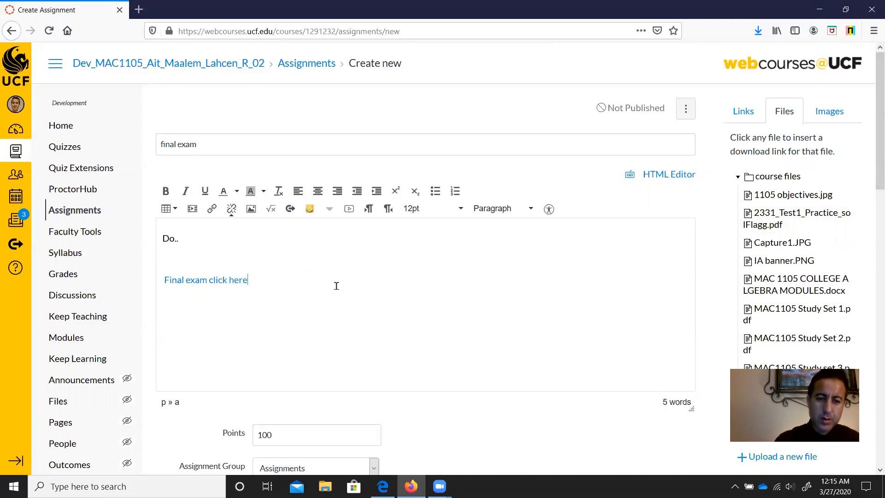
left_click_drag(261, 282, 159, 290)
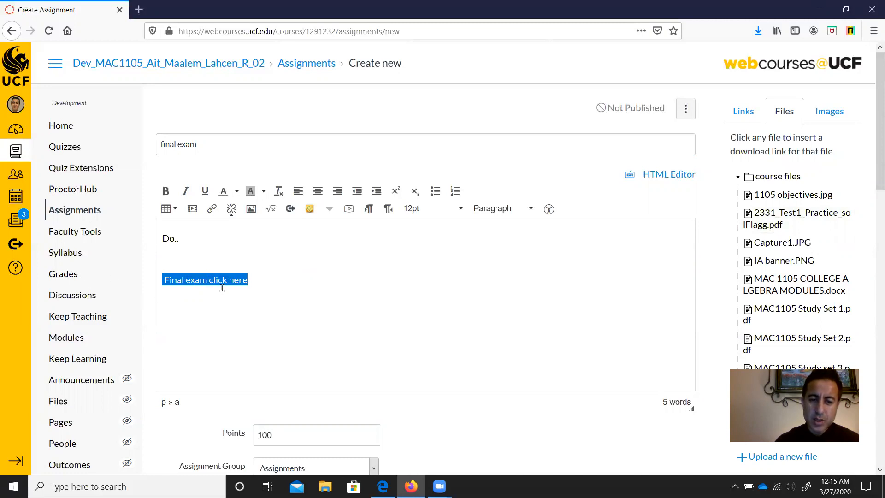
left_click(795, 213)
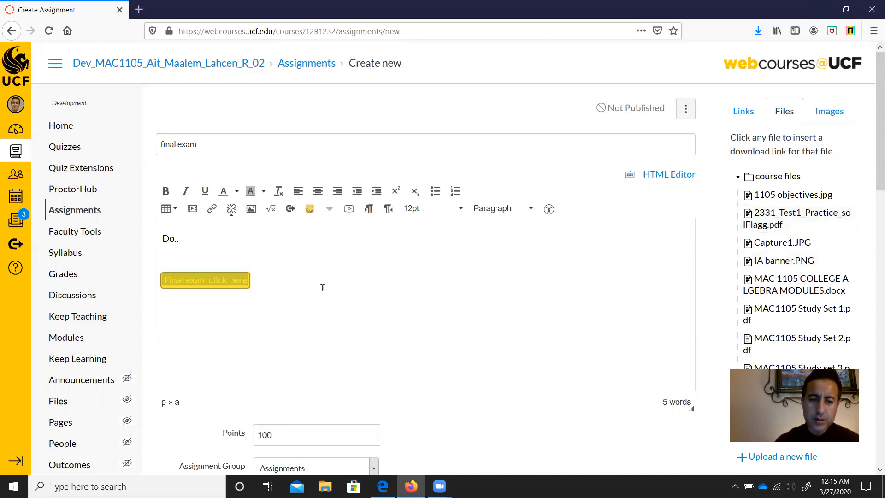
- Review the assignment's points and assignment group choices, keeping 100 points and the Assignments group
scroll(465, 283, "down", 3)
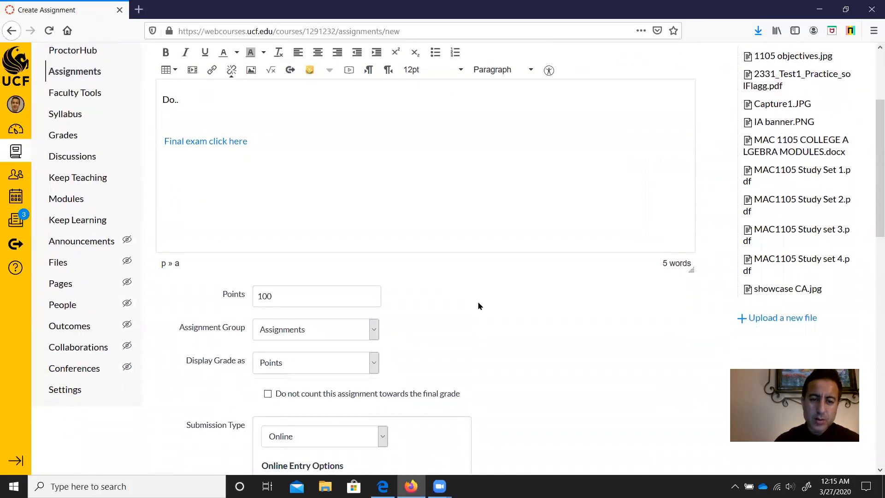
scroll(478, 300, "down", 3)
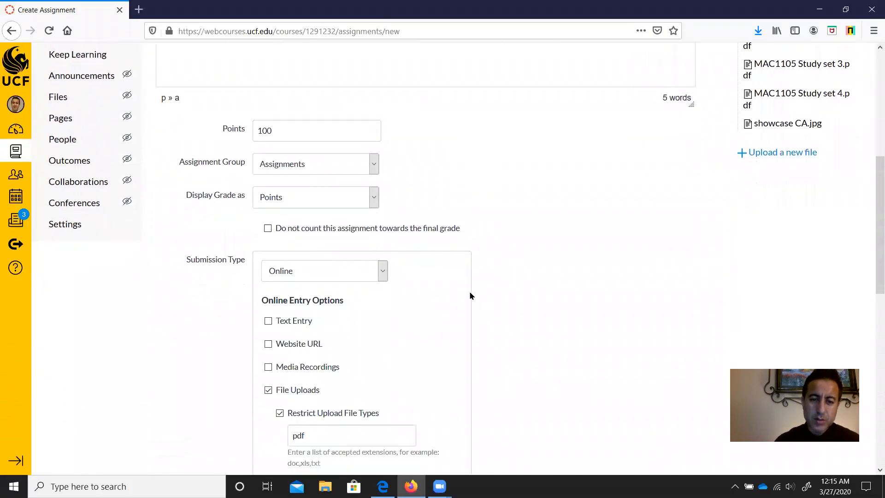
double_click(276, 131)
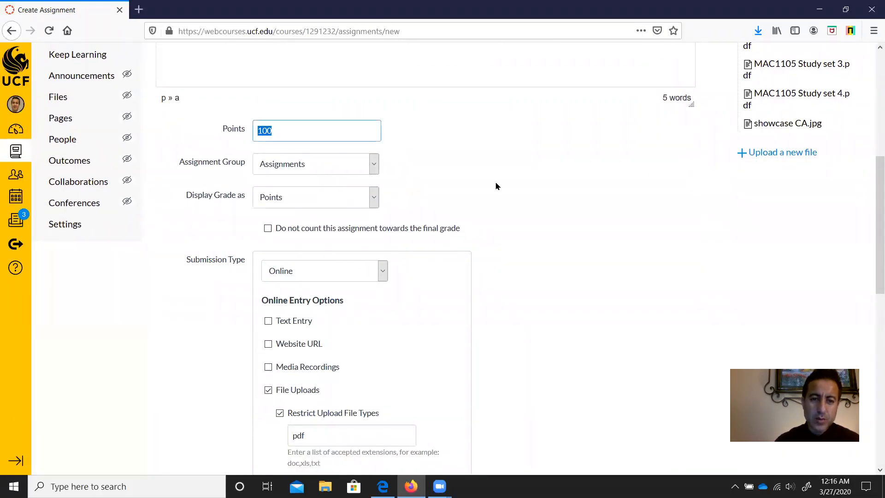
left_click(335, 162)
left_click(338, 162)
left_click(336, 162)
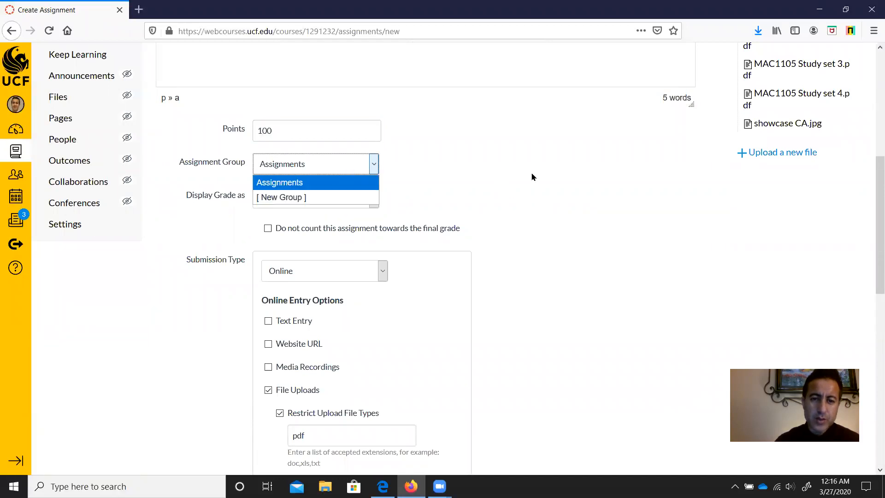
left_click(533, 176)
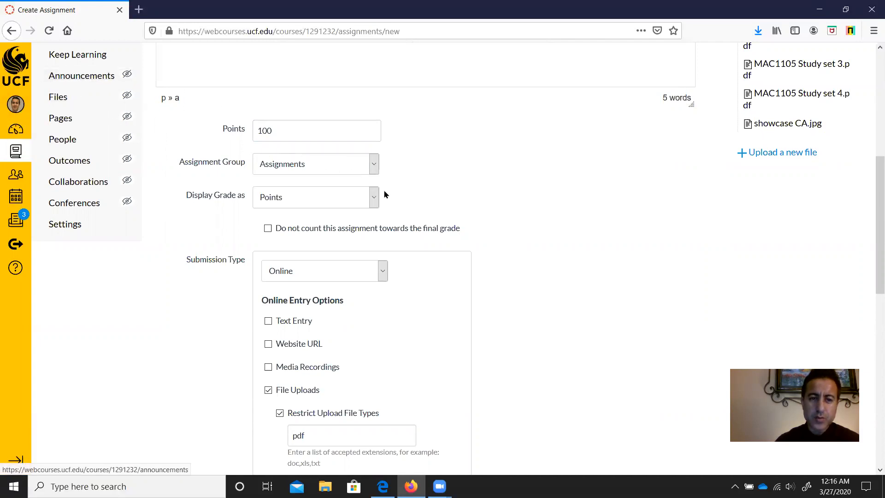
- Review the assignment group and submission type choices, keeping Assignments and Online
left_click(351, 167)
left_click(351, 167)
scroll(484, 192, "down", 1)
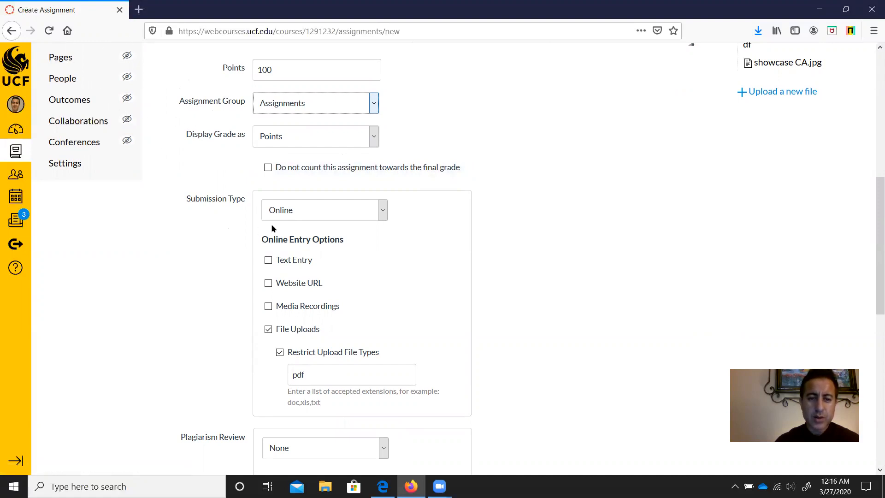
scroll(469, 235, "down", 3)
left_click(336, 149)
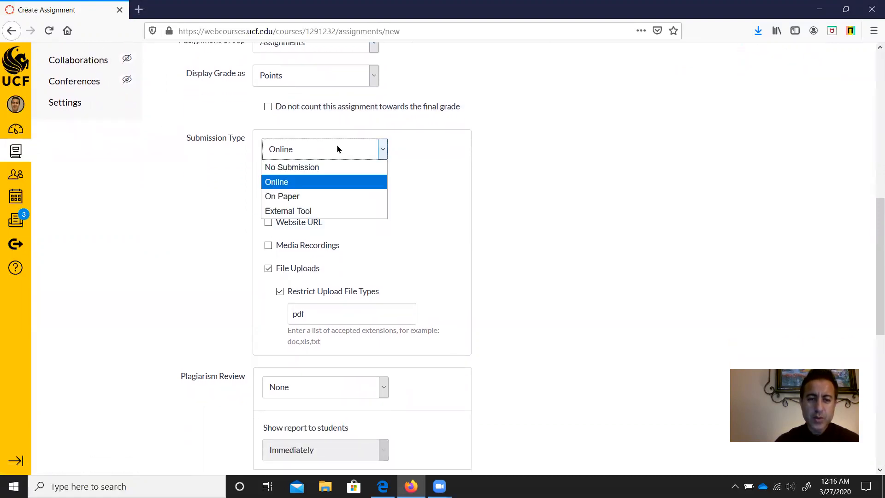
left_click(338, 185)
scroll(483, 206, "down", 2)
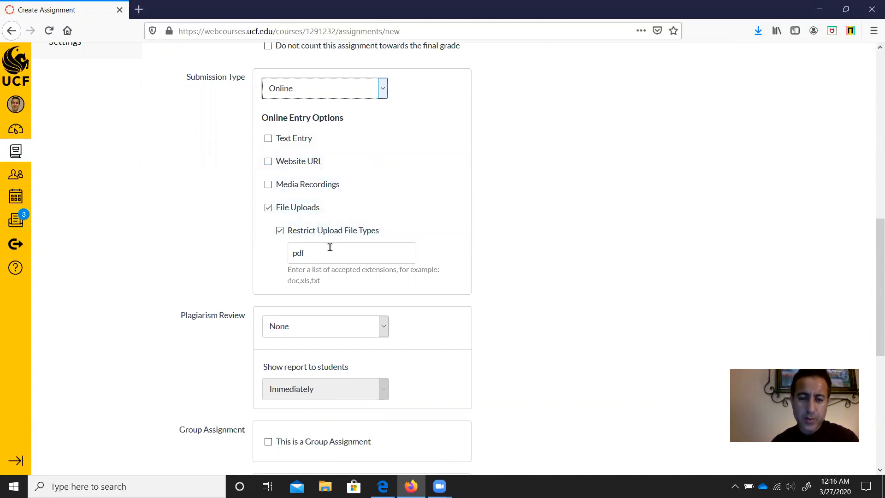
- Review the file upload restriction for online submissions, keeping pdf as the accepted extension
left_click(317, 257)
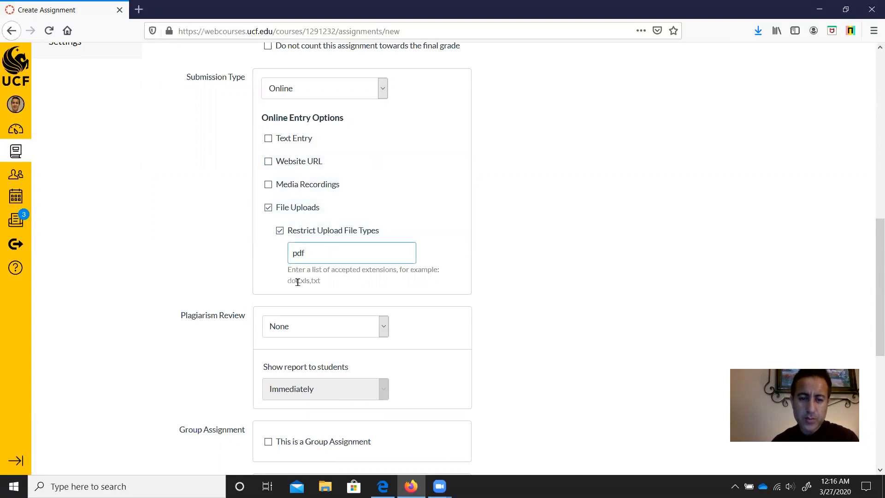
left_click_drag(337, 282, 315, 253)
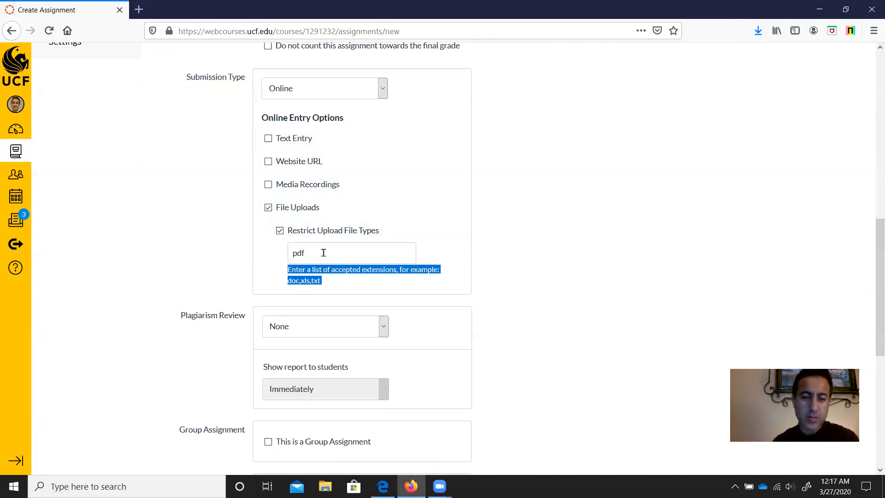
left_click(324, 252)
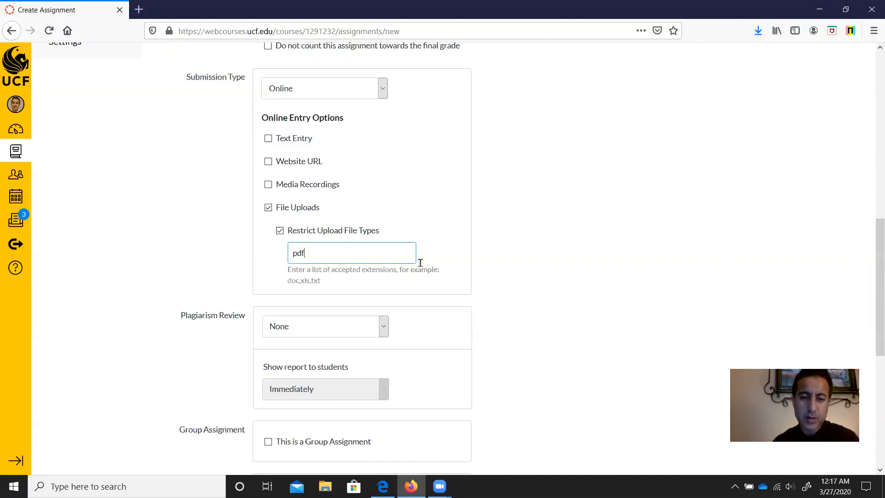
scroll(420, 263, "down", 3)
scroll(448, 258, "up", 1)
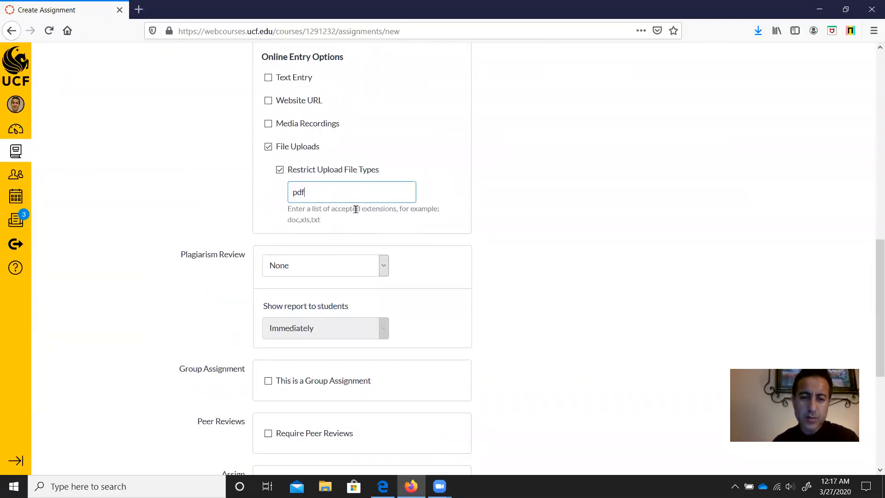
scroll(362, 212, "up", 1)
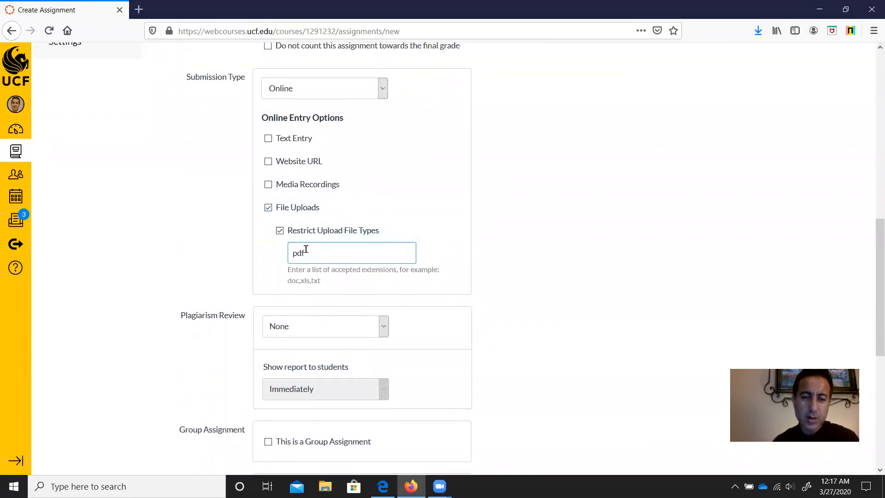
scroll(459, 257, "up", 1)
scroll(459, 260, "down", 2)
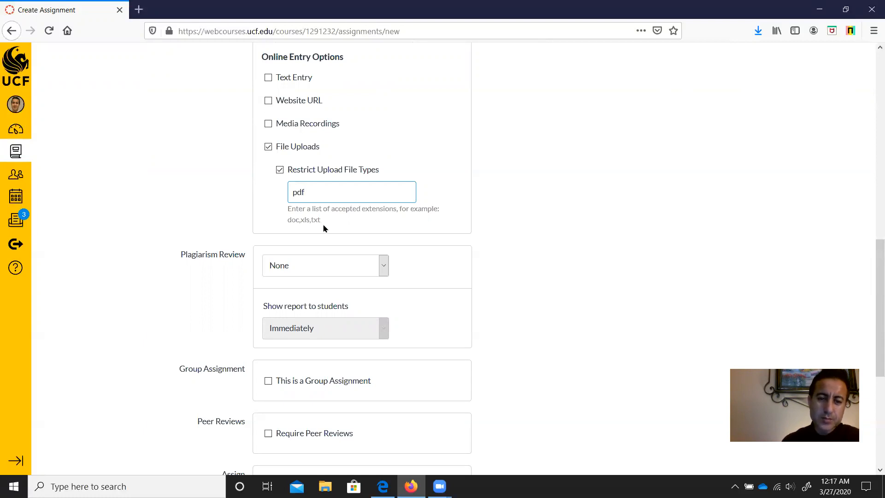
- Switch the plagiarism review to Turnitin, examine its options, and set the review back to None
scroll(687, 142, "down", 2)
left_click(348, 203)
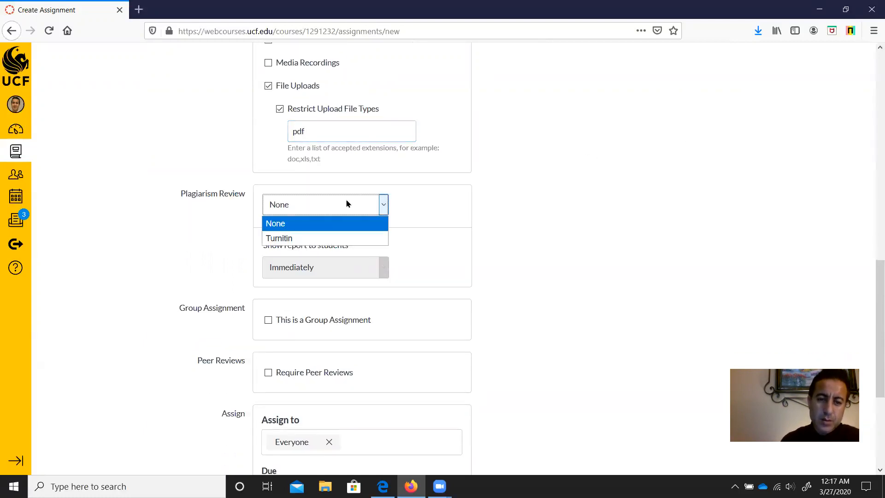
left_click(332, 239)
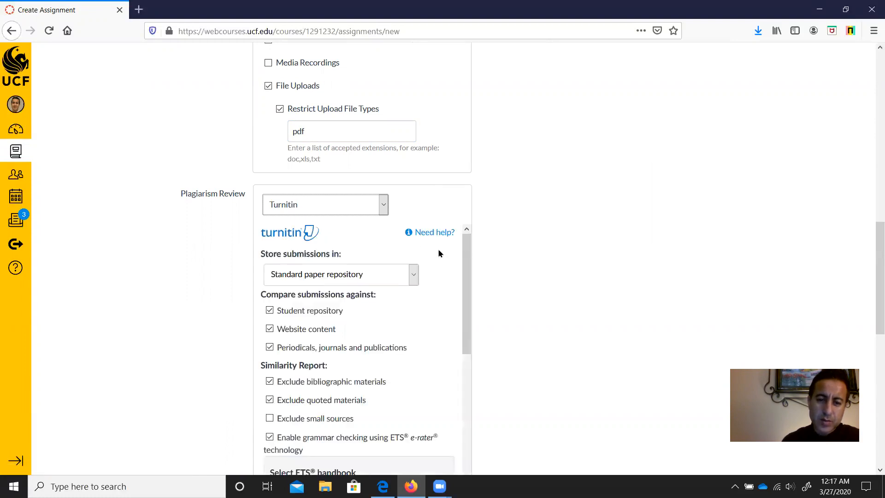
scroll(438, 252, "down", 5)
left_click(355, 211)
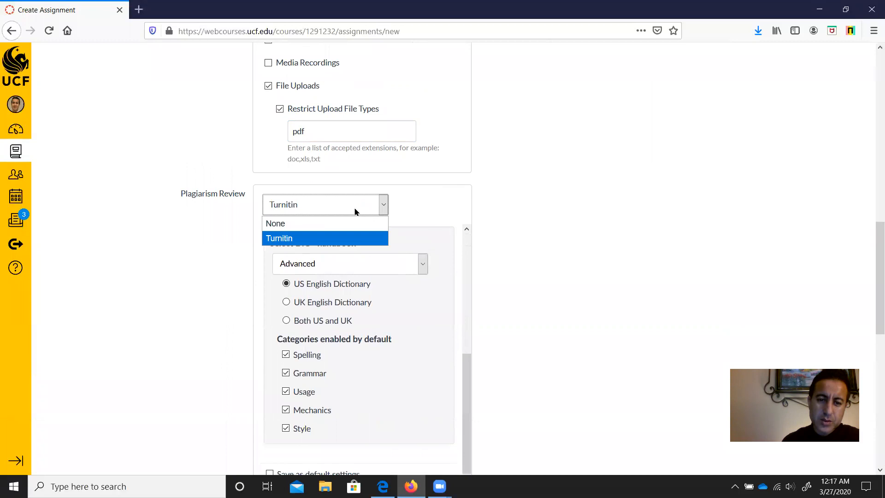
left_click(340, 223)
- Mark the assignment as a group assignment and dismiss the creation of a group set
scroll(516, 231, "down", 3)
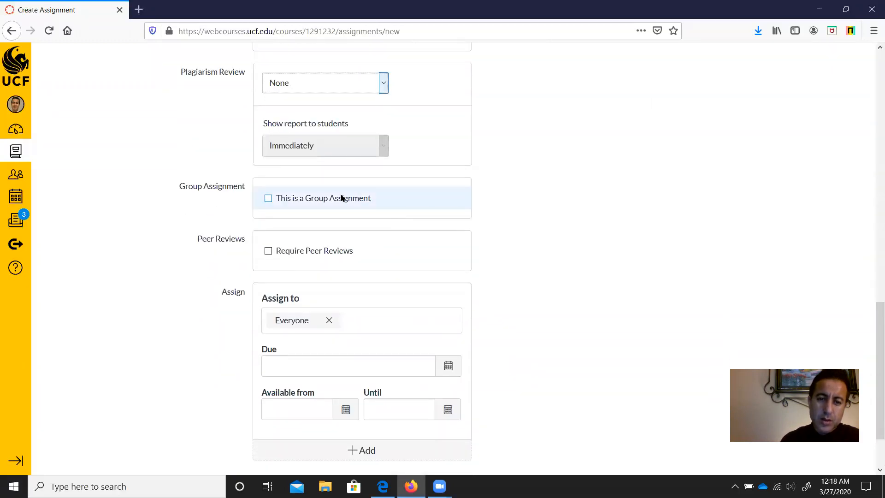
left_click(343, 203)
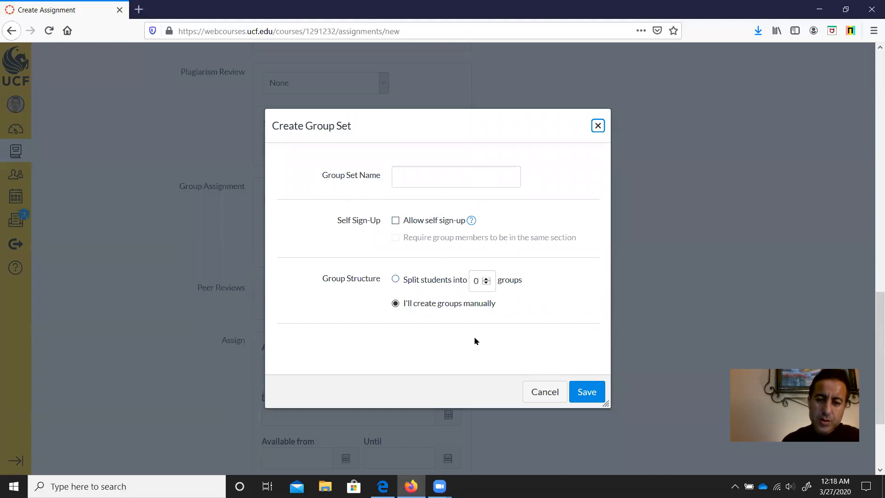
left_click(554, 398)
- Set the assignment's due date for everyone to Mar 31 11:59pm
scroll(415, 277, "down", 3)
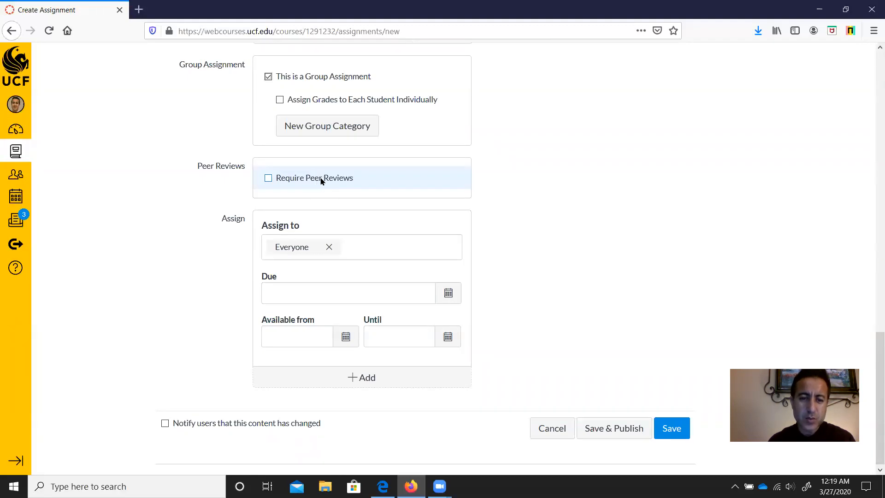
scroll(484, 263, "down", 1)
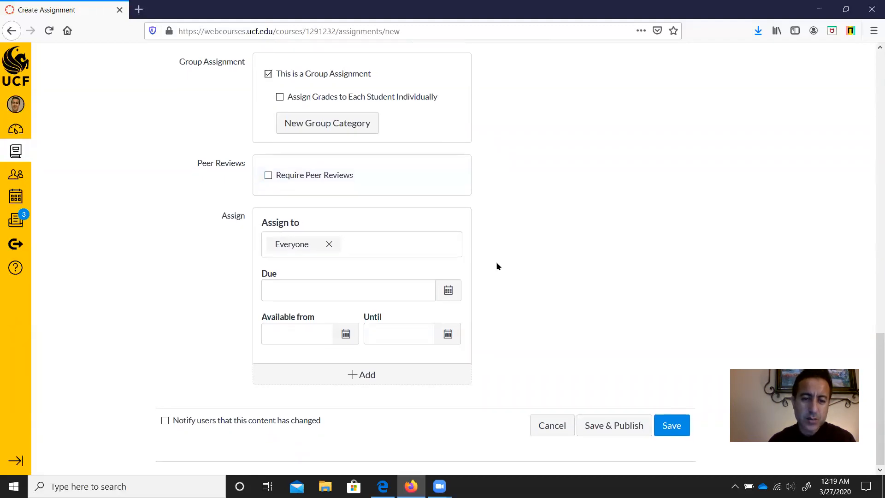
left_click(448, 290)
left_click(311, 411)
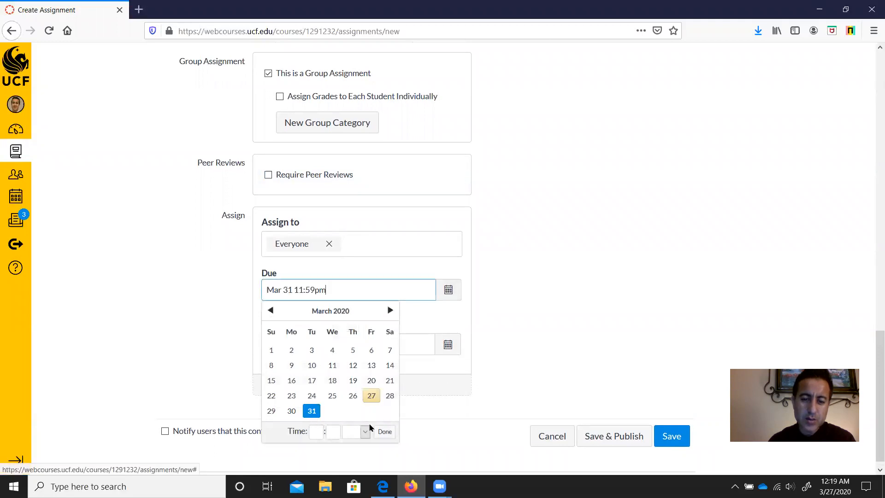
left_click(385, 431)
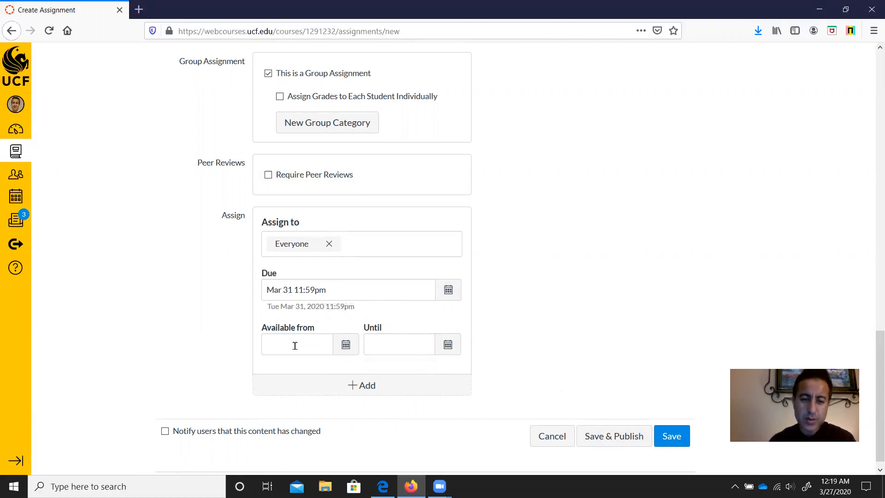
scroll(484, 359, "down", 1)
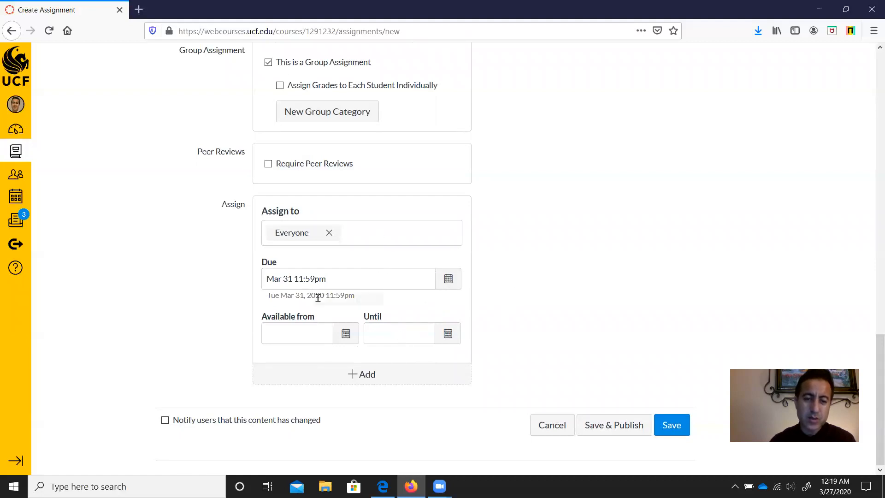
left_click(457, 279)
left_click(556, 289)
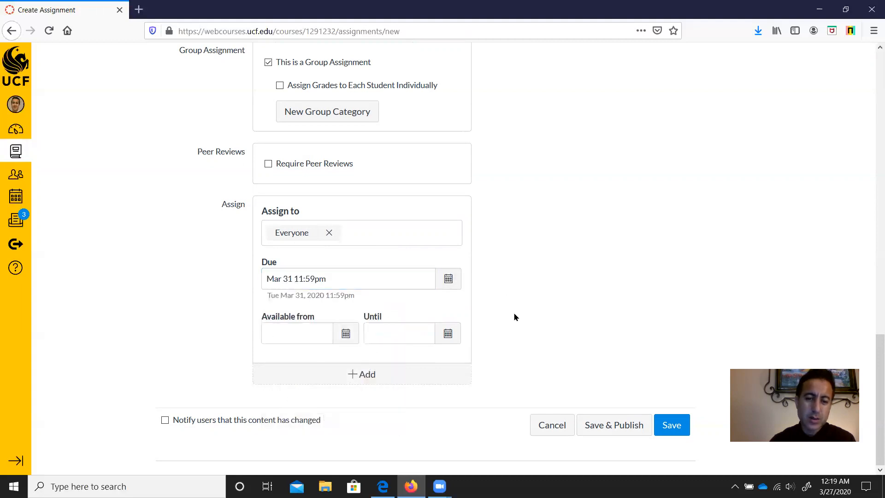
- Turn off the group assignment option, and save and publish the final exam assignment
scroll(591, 261, "up", 3)
scroll(850, 280, "down", 3)
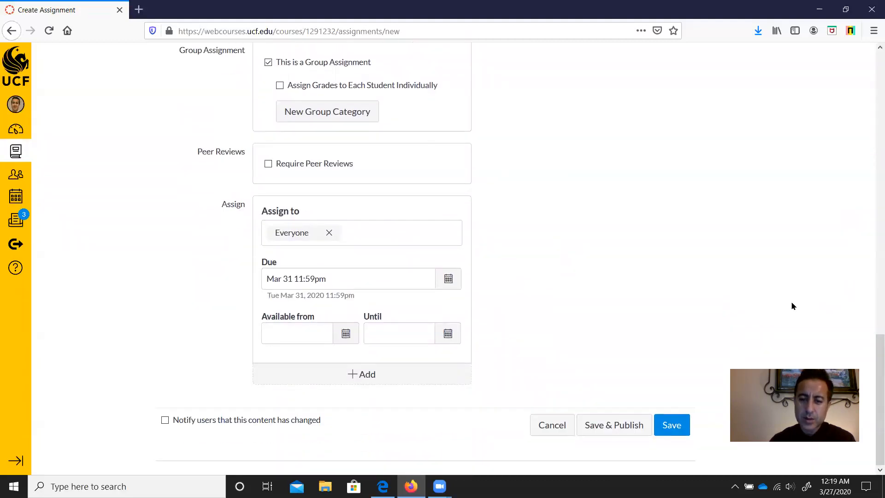
left_click_drag(875, 369, 870, 433)
left_click(614, 423)
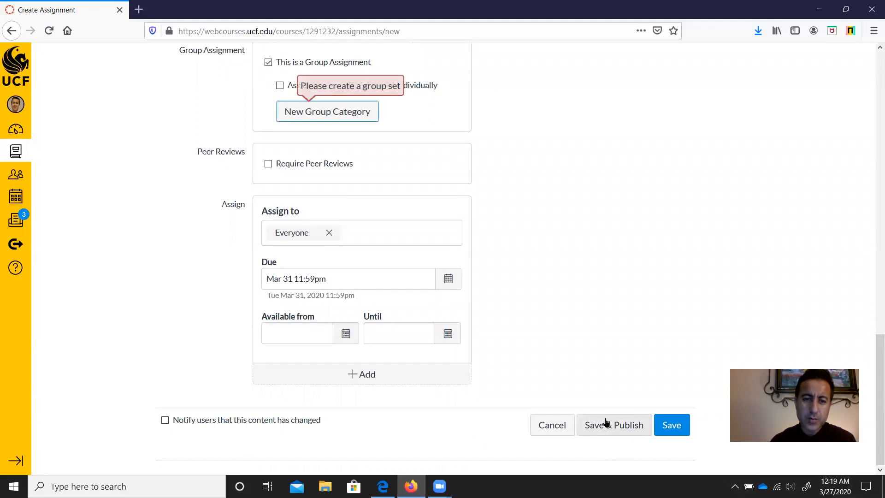
scroll(455, 276, "up", 1)
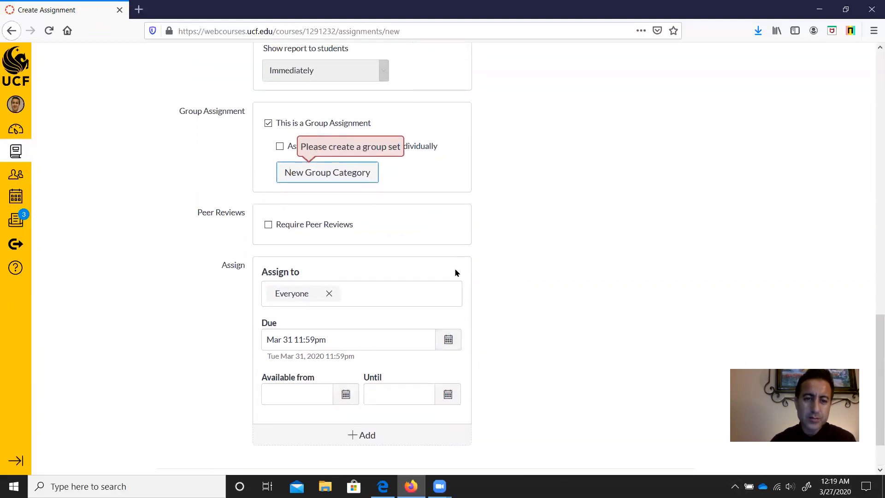
left_click(268, 124)
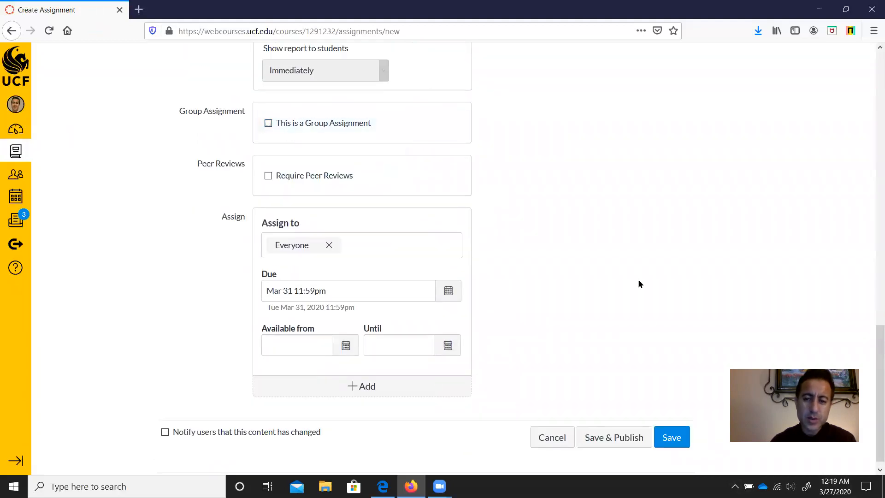
left_click(609, 445)
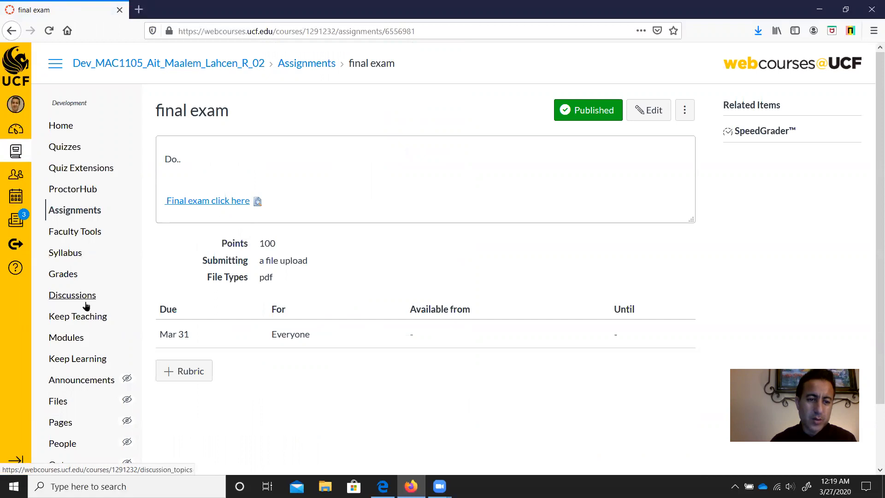
- Add the existing final exam assignment to the Final Exam Module on the course home page without indentation
left_click(60, 124)
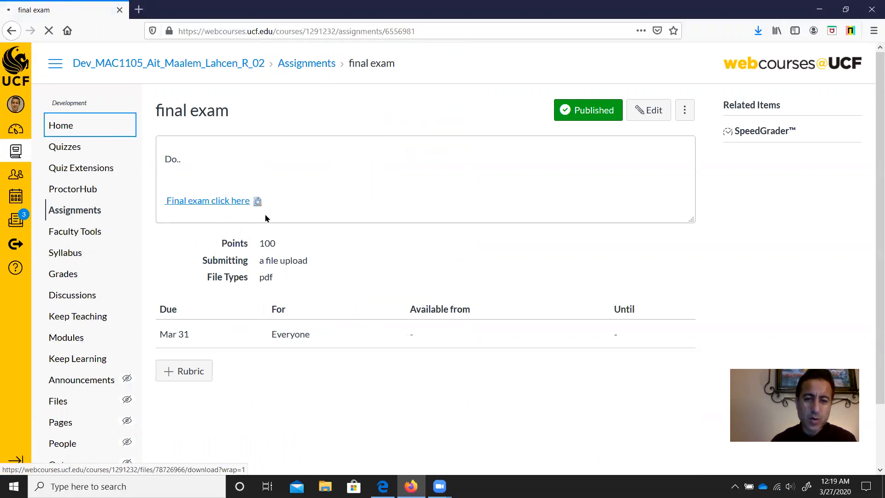
scroll(461, 222, "down", 3)
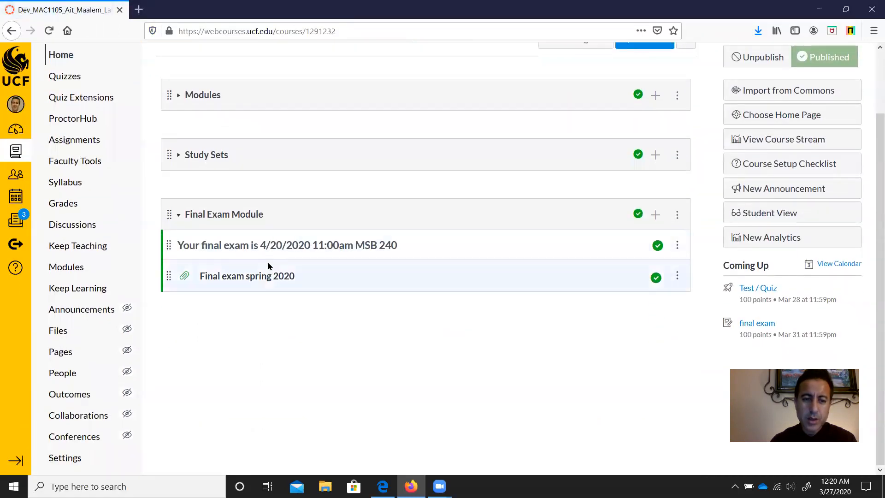
left_click(662, 218)
left_click(339, 166)
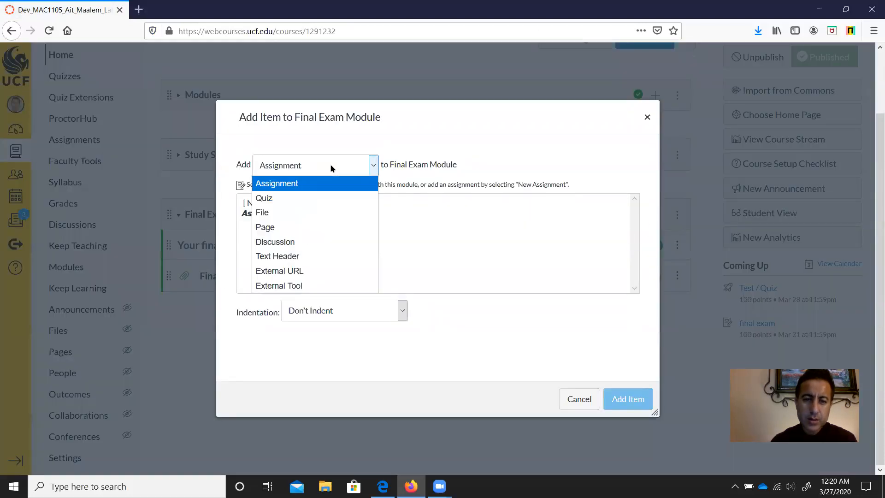
left_click(318, 187)
left_click(271, 223)
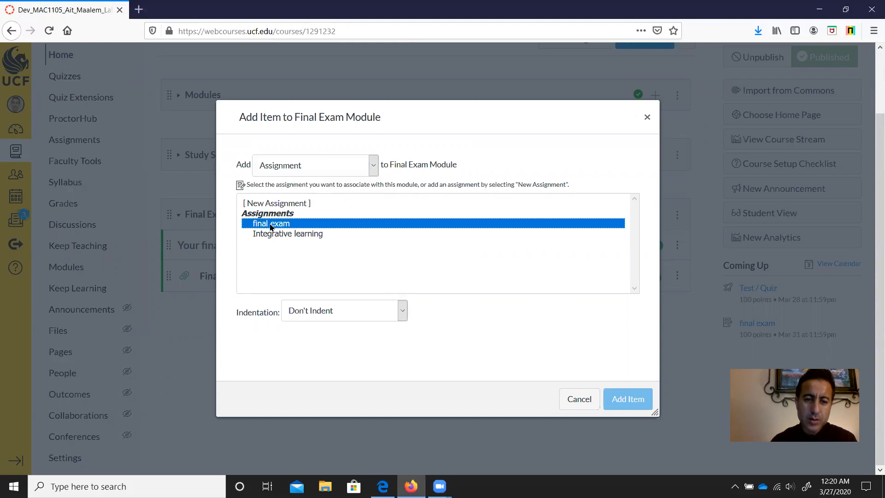
left_click(646, 406)
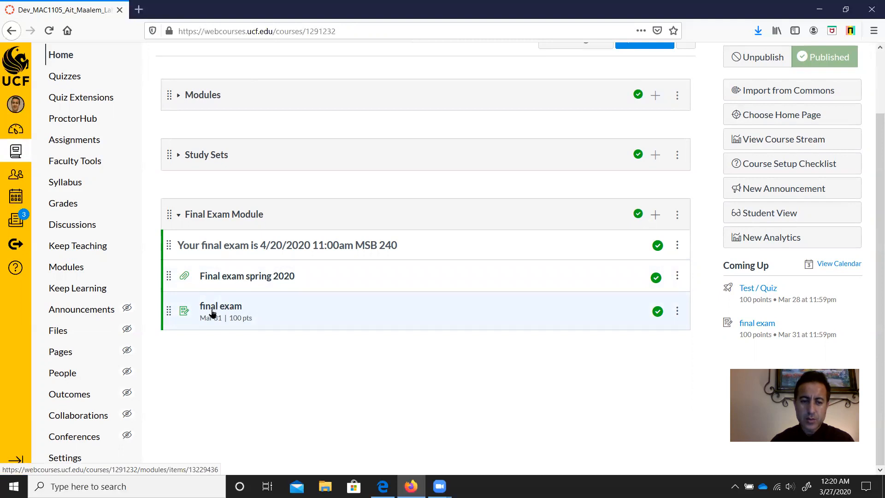
- Rename the final exam assignment item in the Final Exam Module as "submit final exam"
left_click(677, 311)
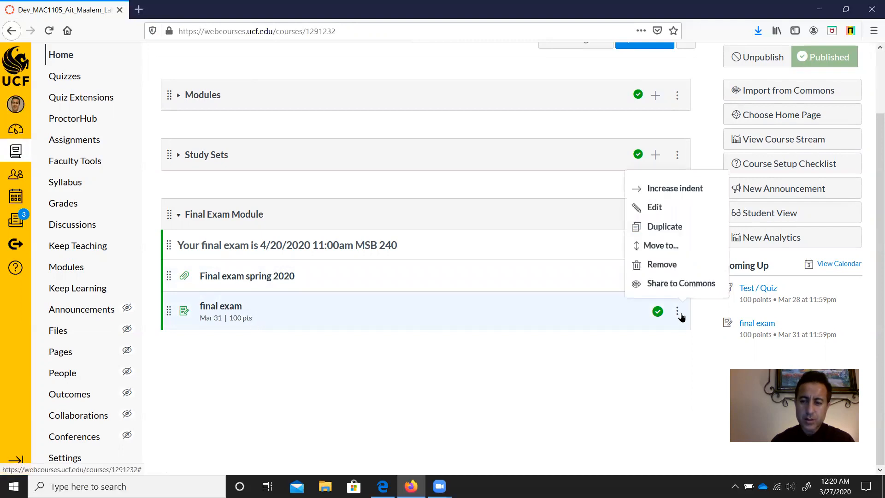
left_click(674, 207)
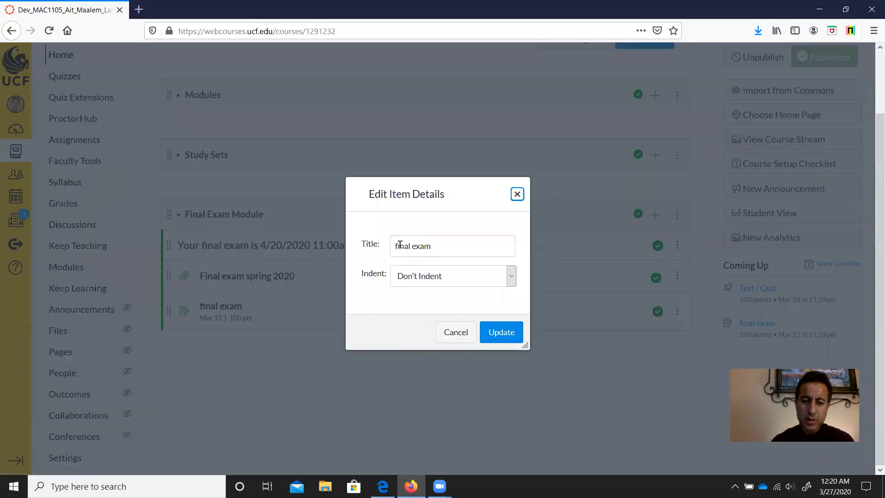
left_click(397, 245)
type("submit")
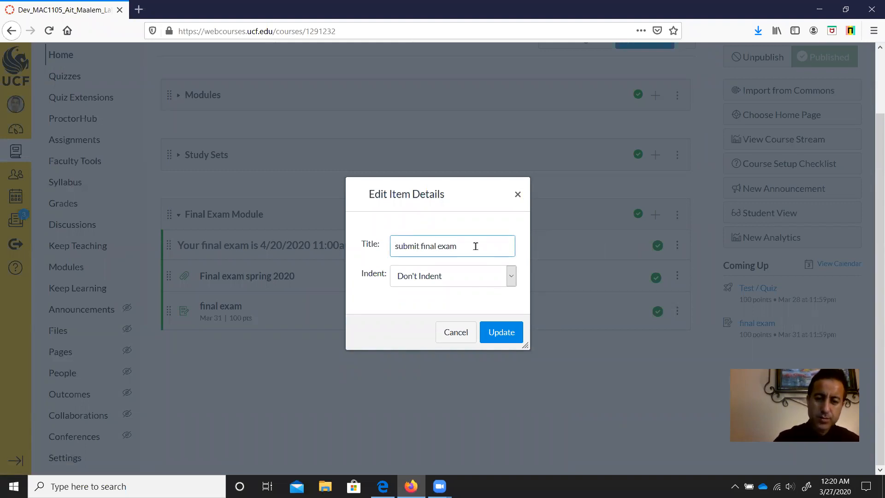
left_click(517, 337)
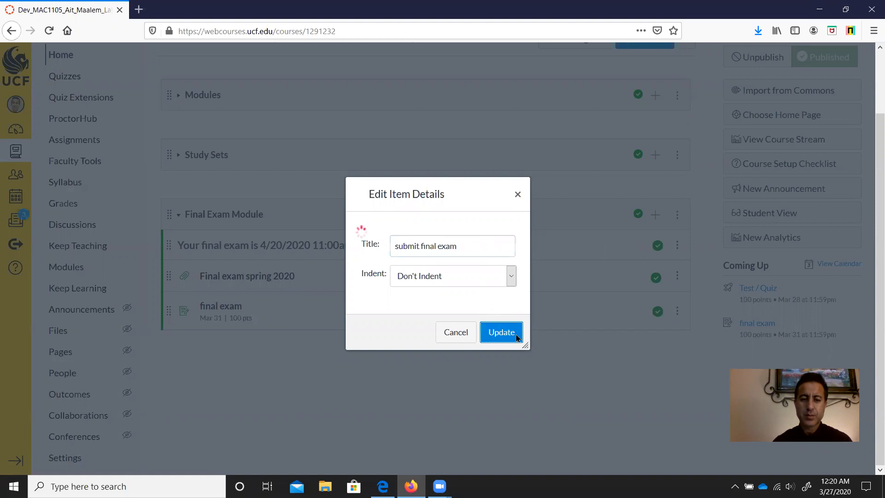
scroll(468, 375, "up", 2)
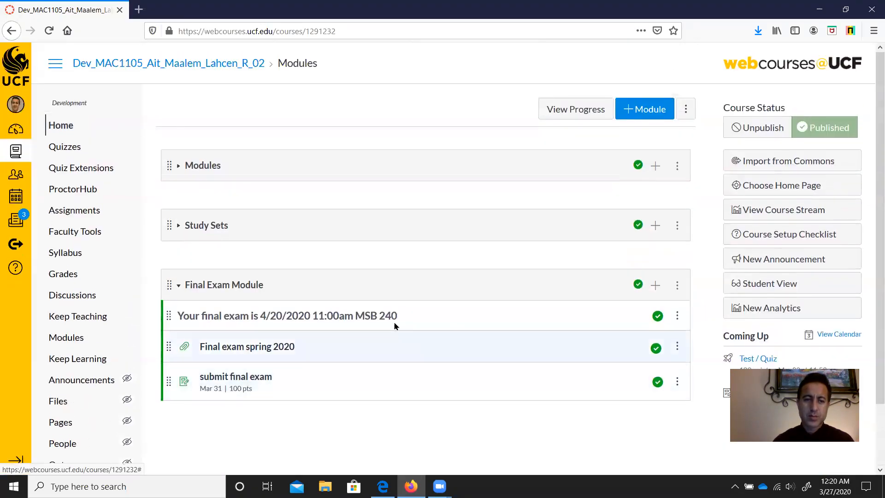
- Switch the course to Student View from its settings and review the Final Exam Module on the home page
scroll(231, 332, "down", 2)
left_click(69, 458)
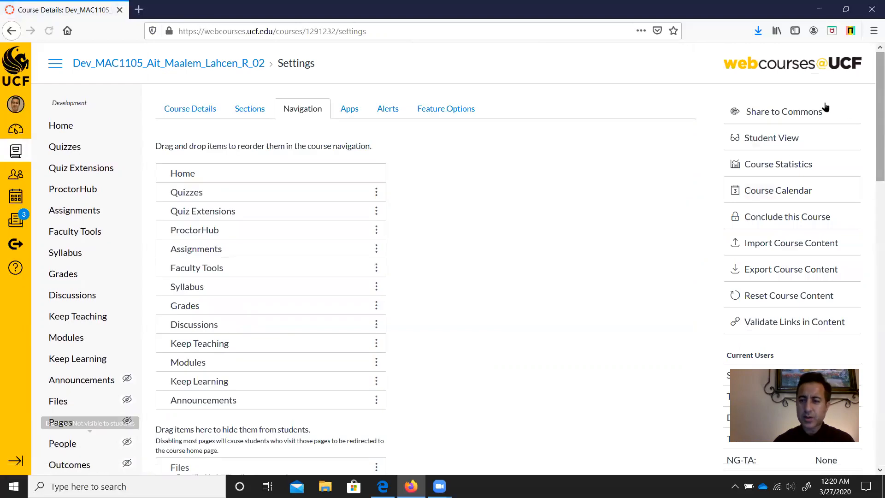
left_click(770, 138)
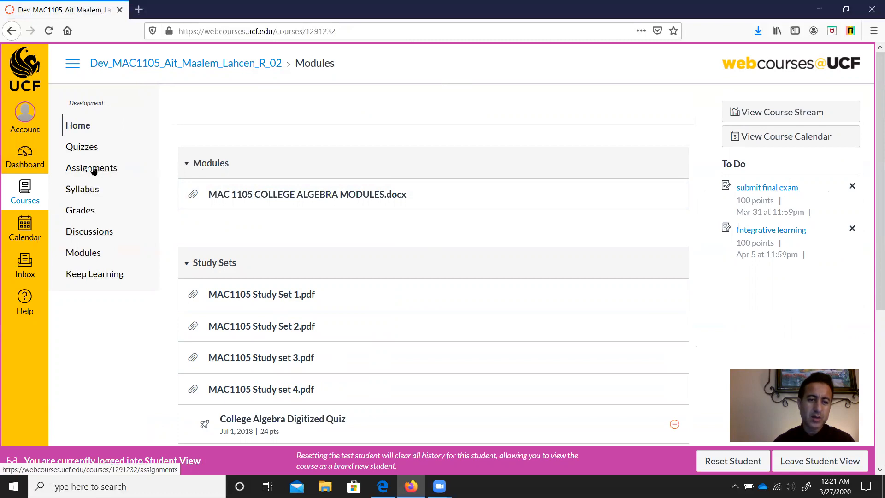
scroll(339, 239, "down", 3)
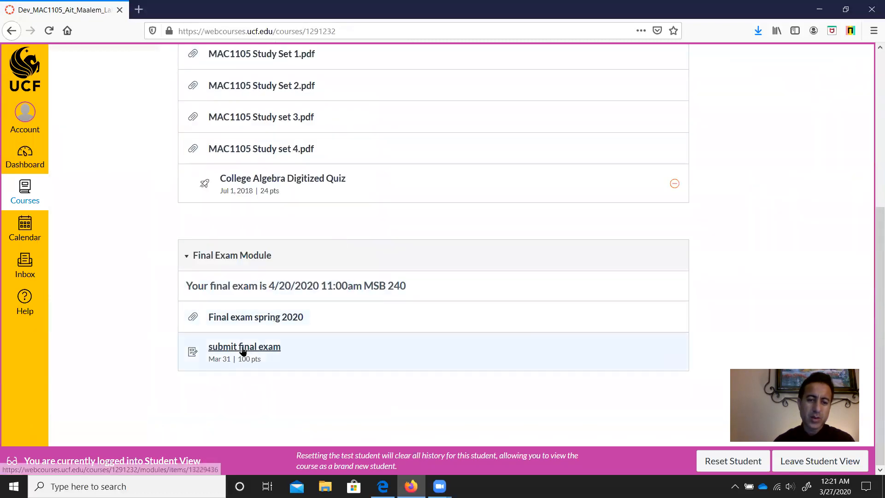
scroll(295, 345, "up", 4)
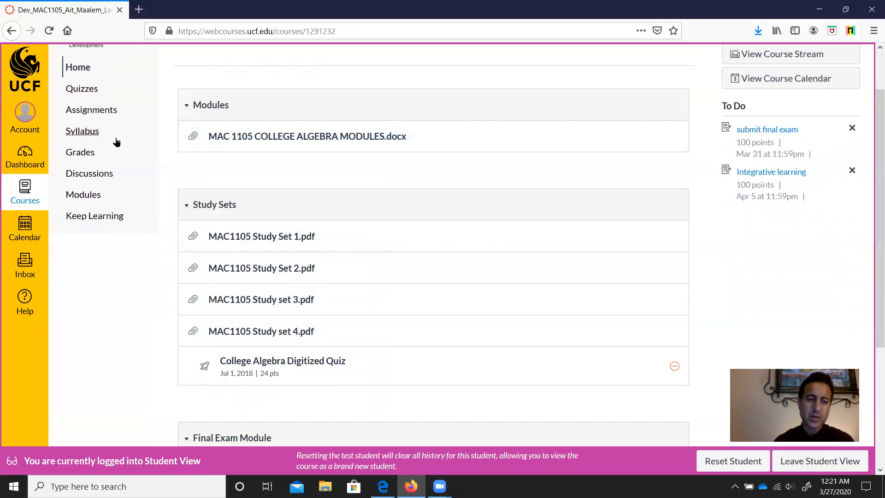
scroll(300, 295, "down", 4)
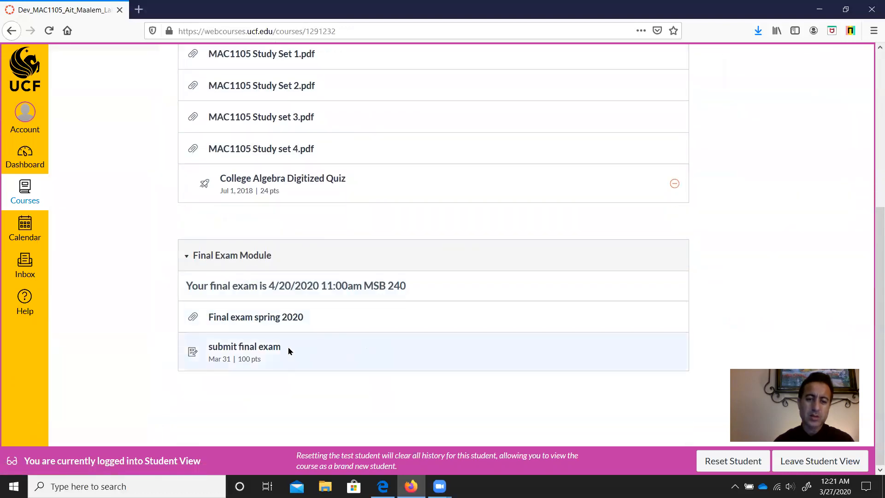
- Open the Final exam spring 2020 file from the Final Exam Module and look through its preview
left_click(286, 319)
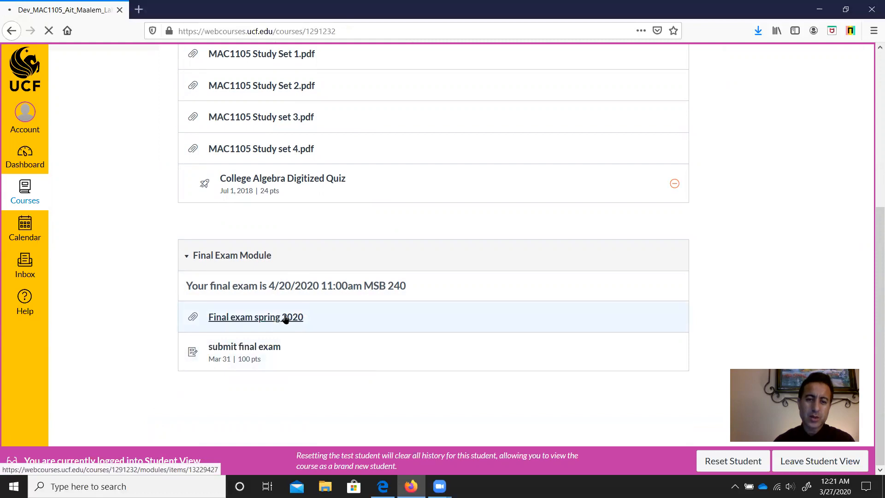
scroll(511, 222, "down", 3)
scroll(511, 222, "up", 3)
scroll(510, 222, "down", 3)
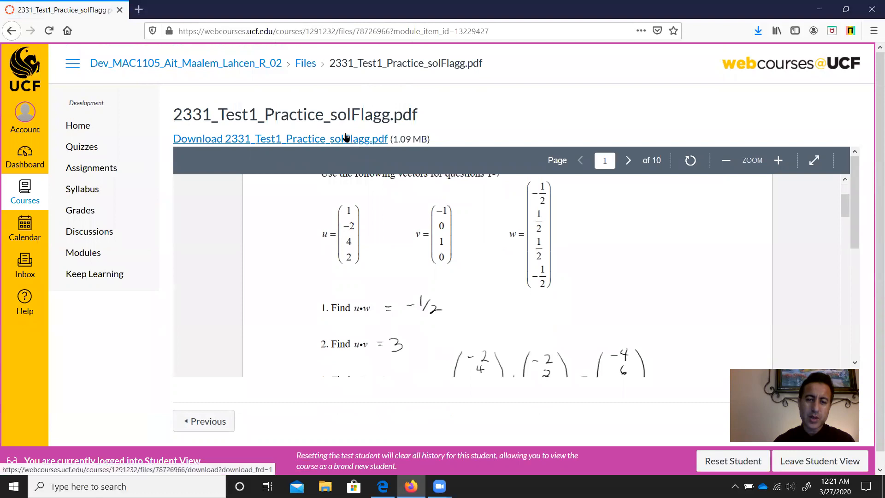
- Return to the course home page and open the submit final exam assignment to check its due date
left_click(95, 130)
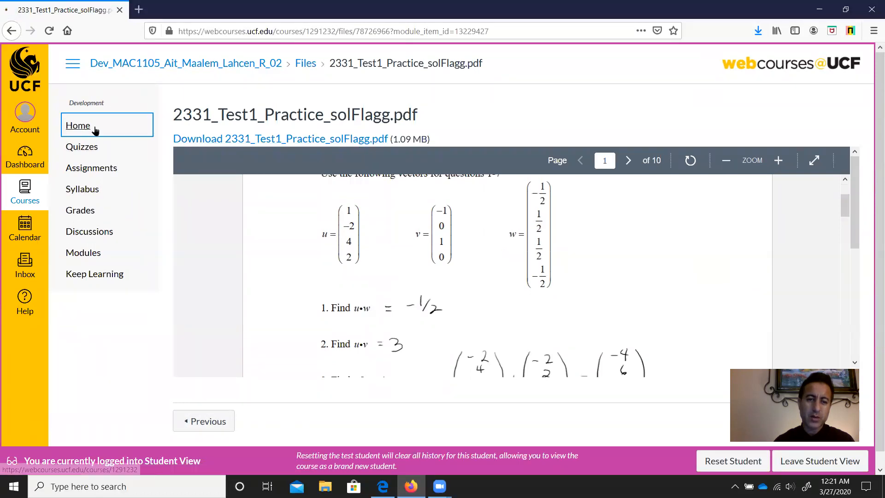
scroll(454, 231, "down", 5)
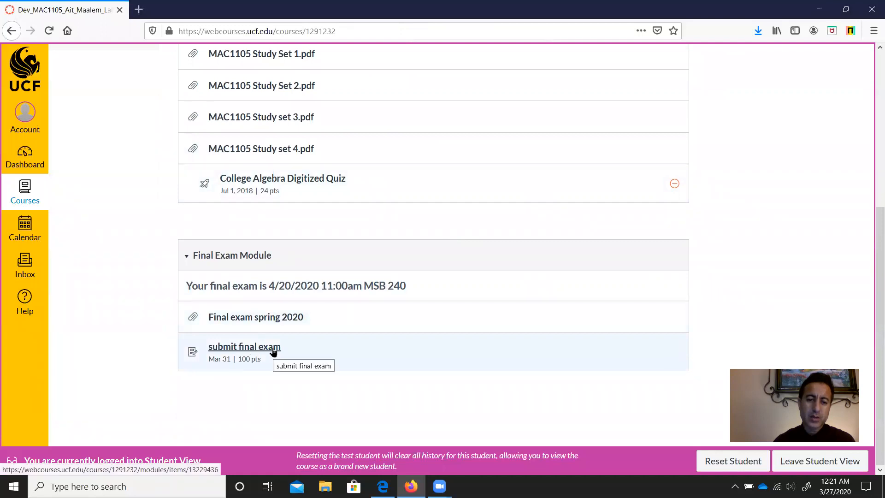
left_click(273, 352)
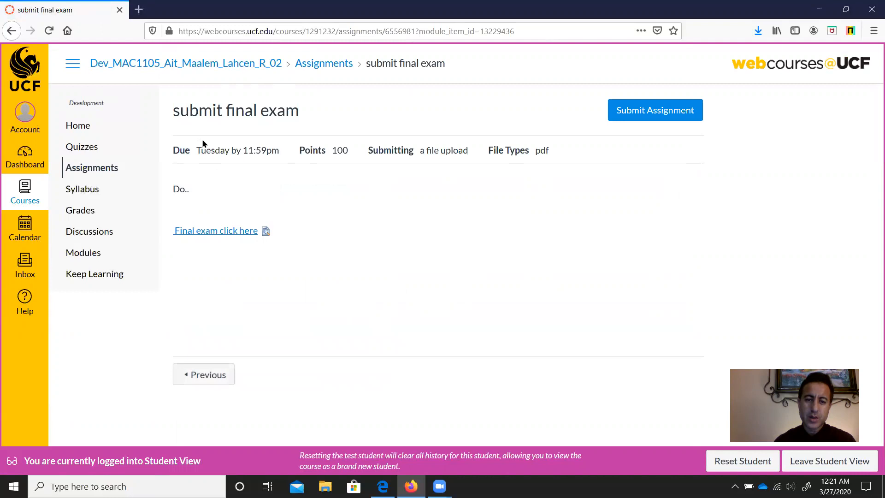
left_click_drag(200, 153, 279, 155)
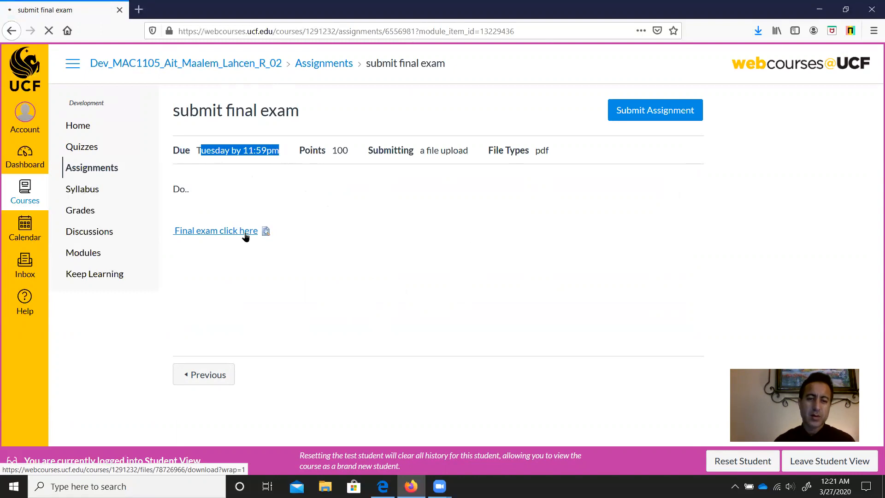
- Open the assignment's linked final exam PDF with Microsoft Edge and look through its pages
left_click(347, 242)
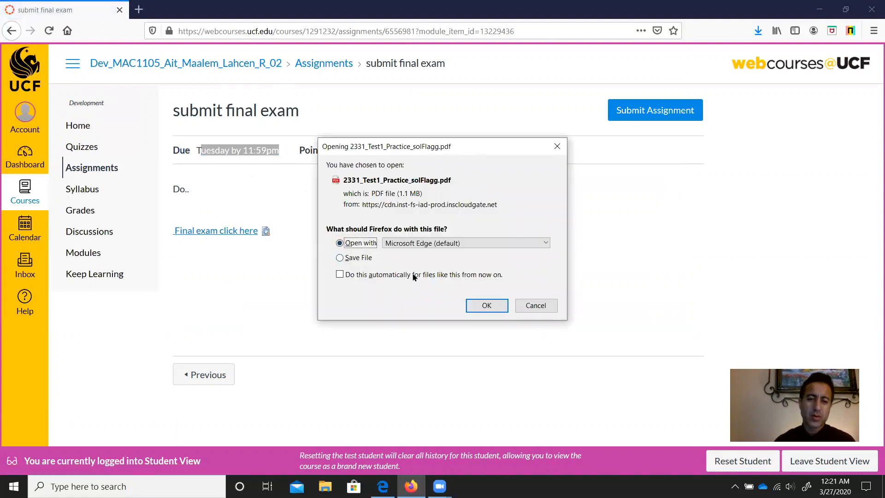
left_click(471, 305)
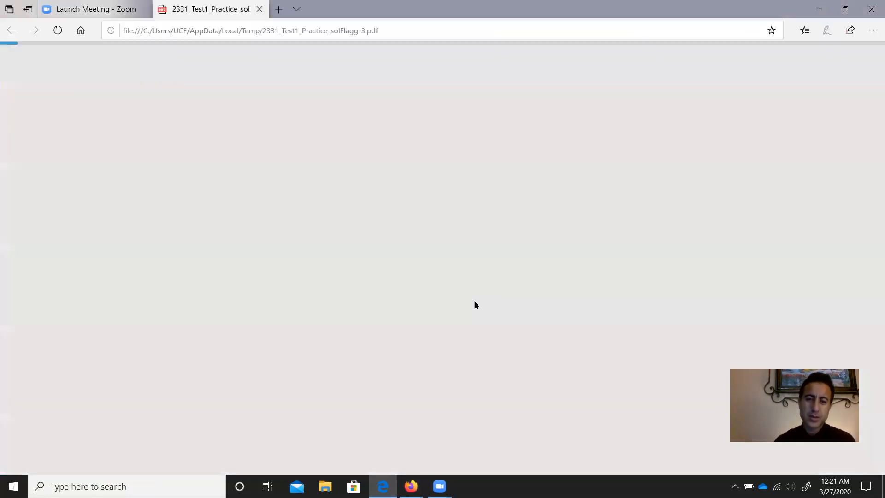
scroll(490, 196, "down", 2)
scroll(489, 196, "down", 15)
scroll(492, 253, "down", 3)
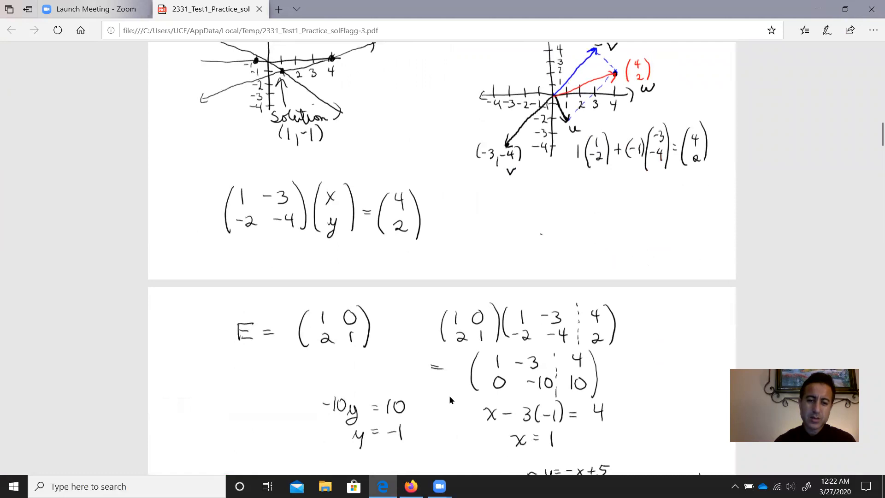
- Switch back to the assignment in Firefox, start a submission, and attach the file 1 test.pdf
key("alt+Tab")
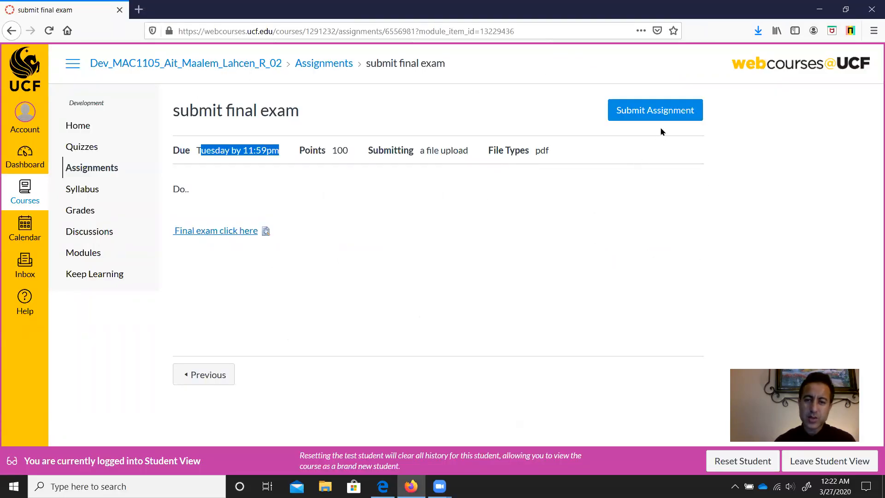
left_click(669, 114)
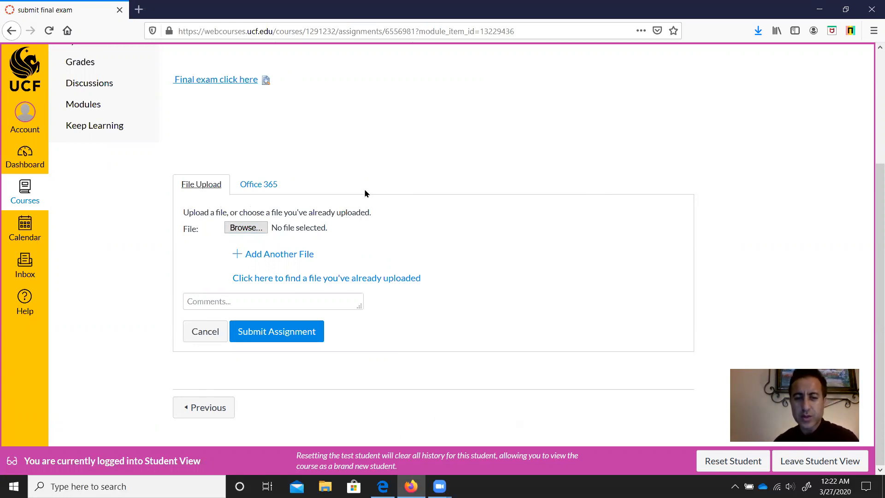
left_click(259, 227)
left_click(161, 105)
left_click(346, 258)
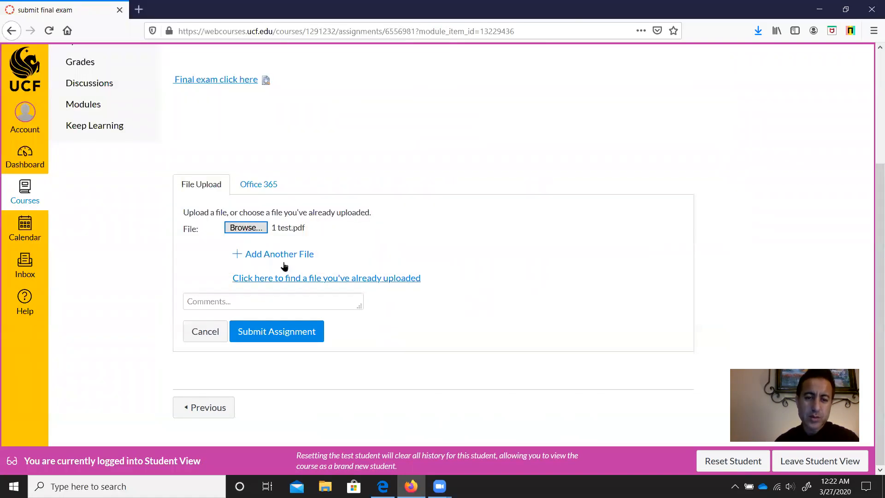
- Add the comment "Thank you" to the submission and submit the assignment
left_click(235, 302)
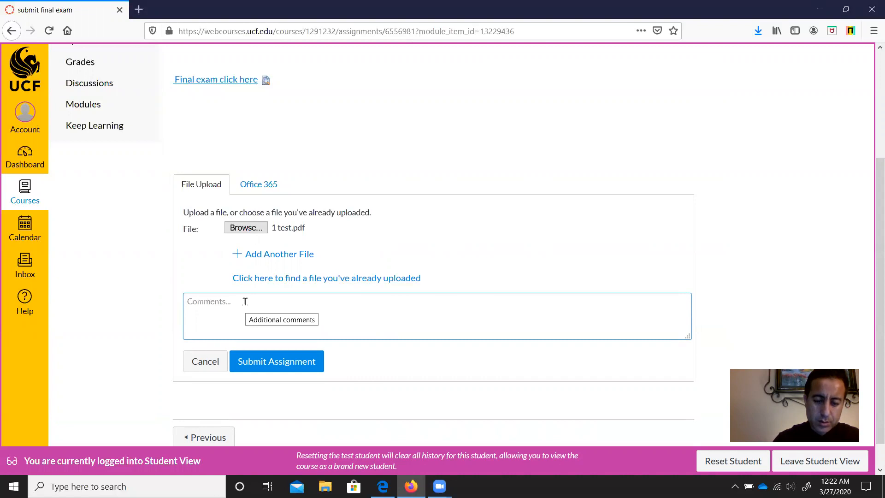
type("Thank you")
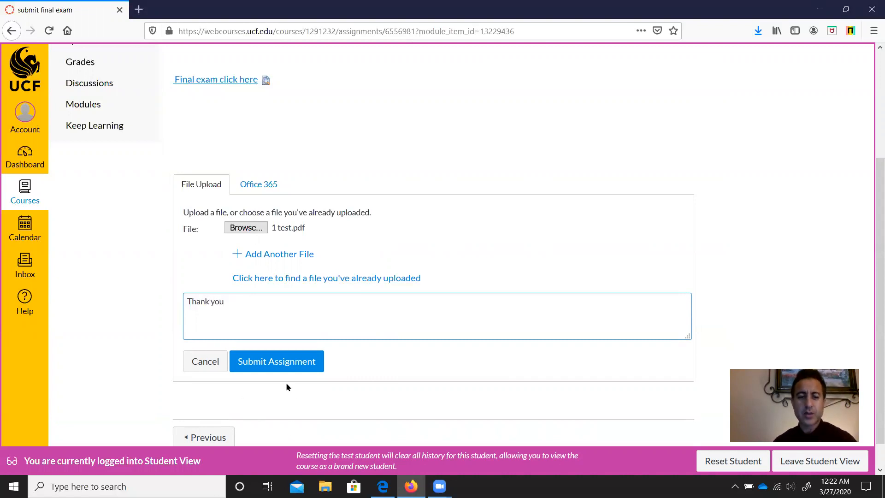
left_click(307, 362)
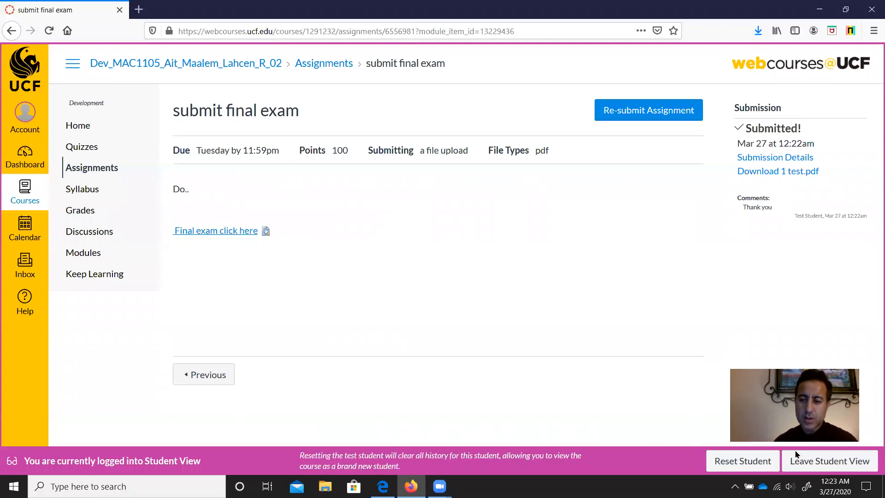
- Leave Student View and open the submit final exam assignment's submission in SpeedGrader from the course home page
left_click(858, 467)
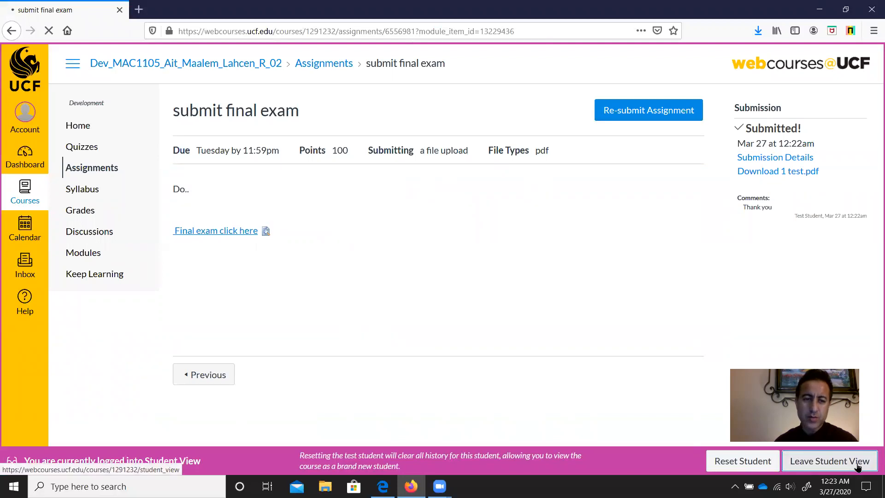
left_click(91, 129)
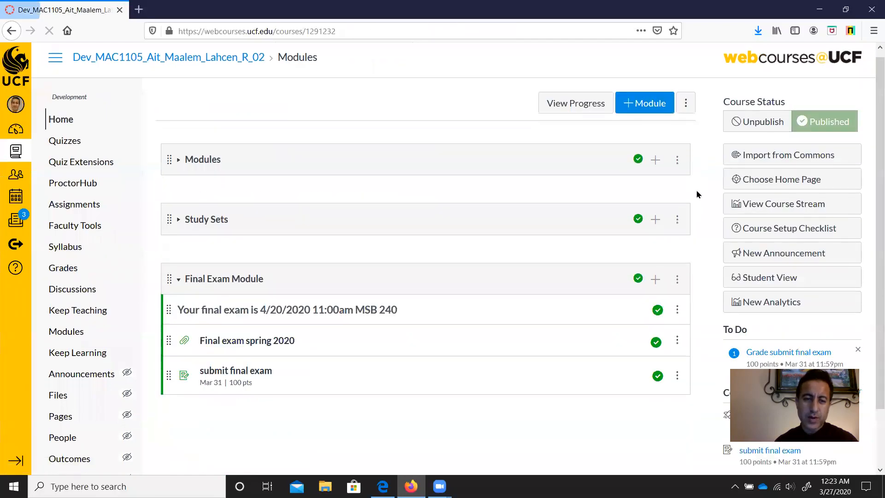
scroll(697, 195, "down", 2)
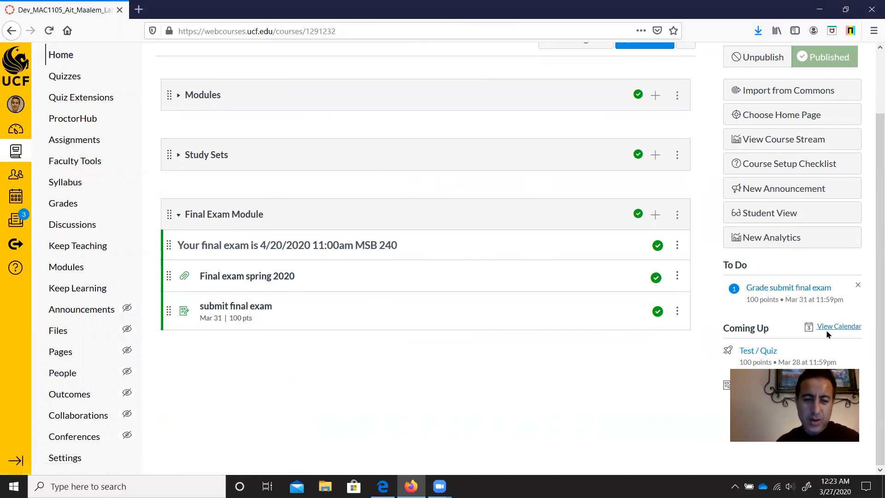
left_click(259, 312)
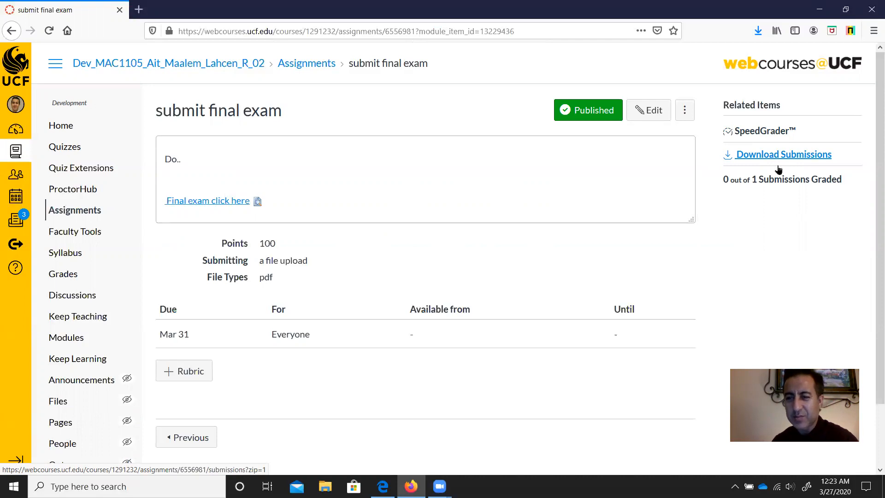
left_click(765, 133)
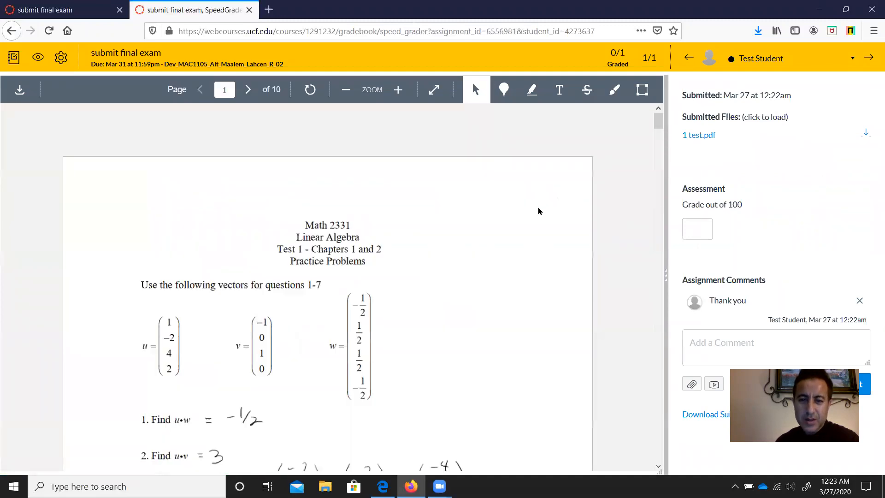
- Annotate page 1 of the submission with the dark blue text "great" beside the vector w
scroll(538, 210, "down", 2)
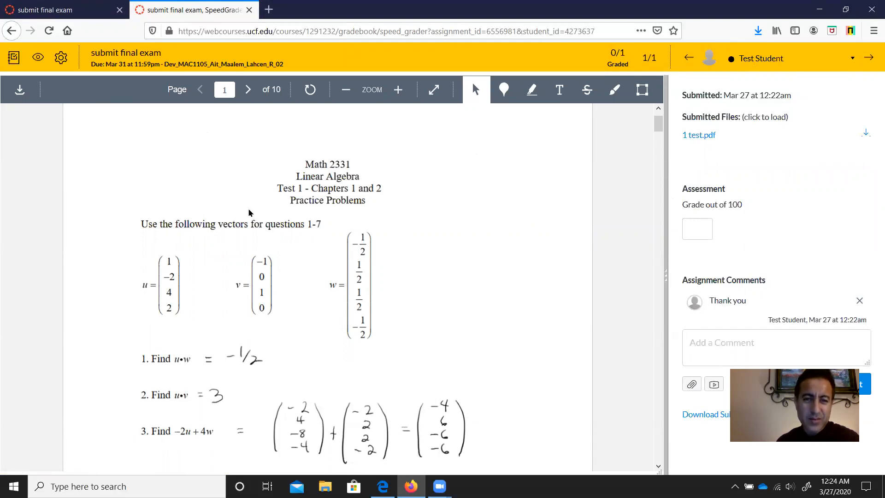
scroll(433, 171, "up", 1)
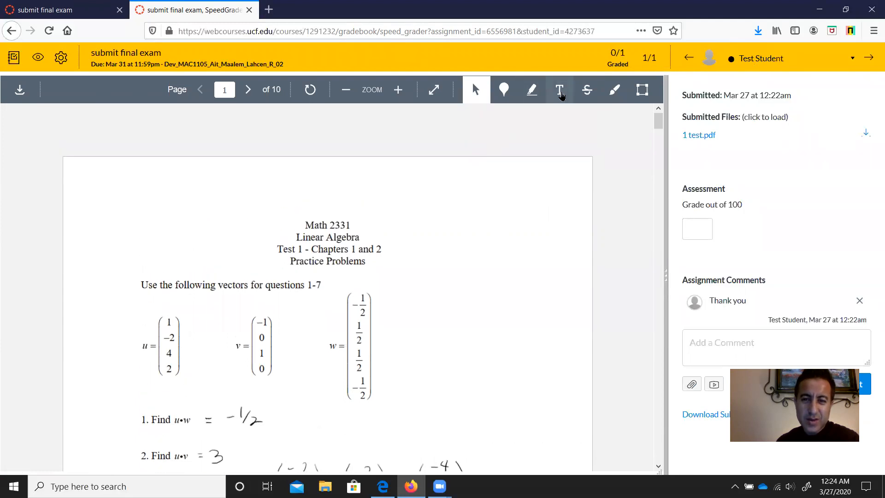
left_click(560, 90)
scroll(358, 248, "down", 2)
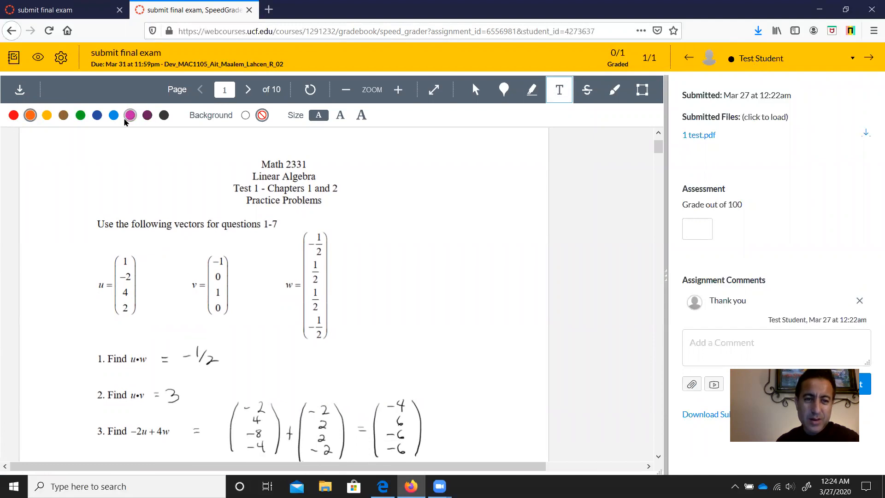
left_click(146, 116)
left_click(97, 115)
left_click(354, 273)
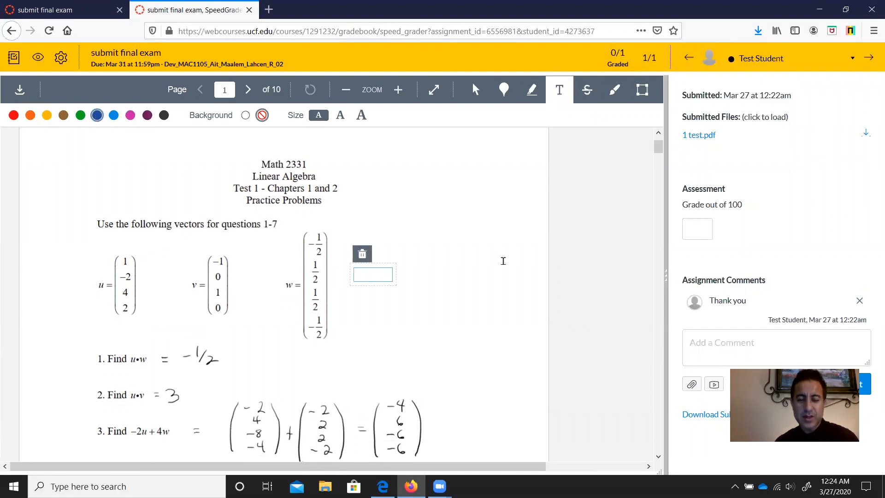
type("great")
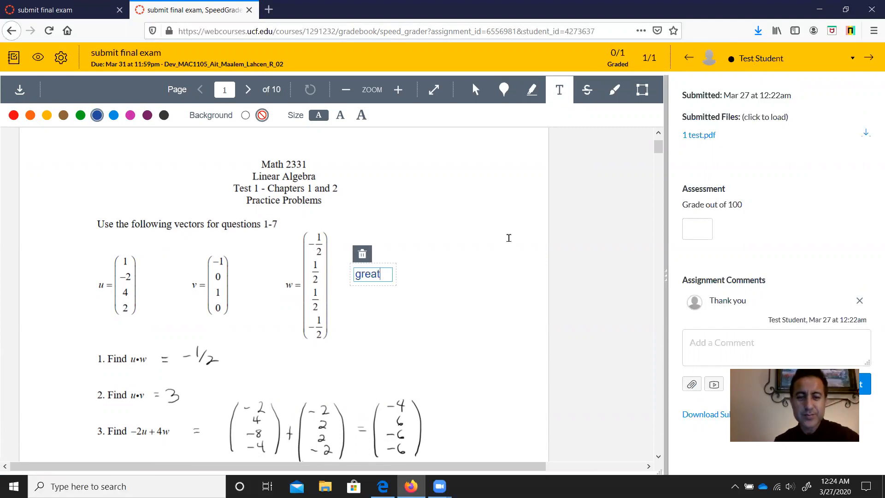
- Add the orange text annotation "No" below the handwritten answer to question 5
scroll(433, 304, "down", 8)
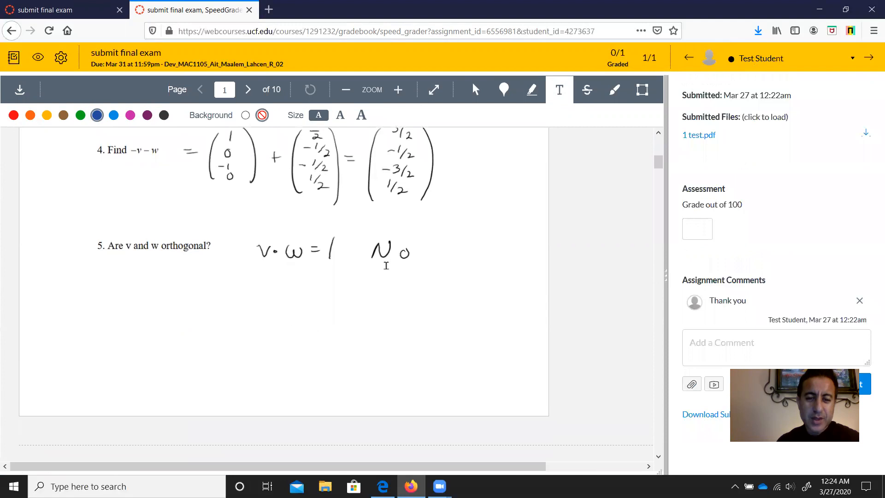
left_click(30, 115)
left_click(346, 282)
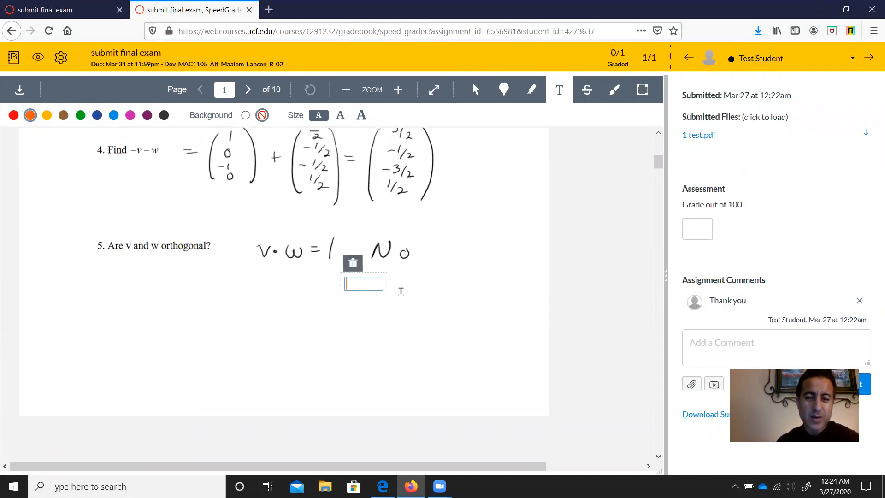
type("NO")
key("BackSpace")
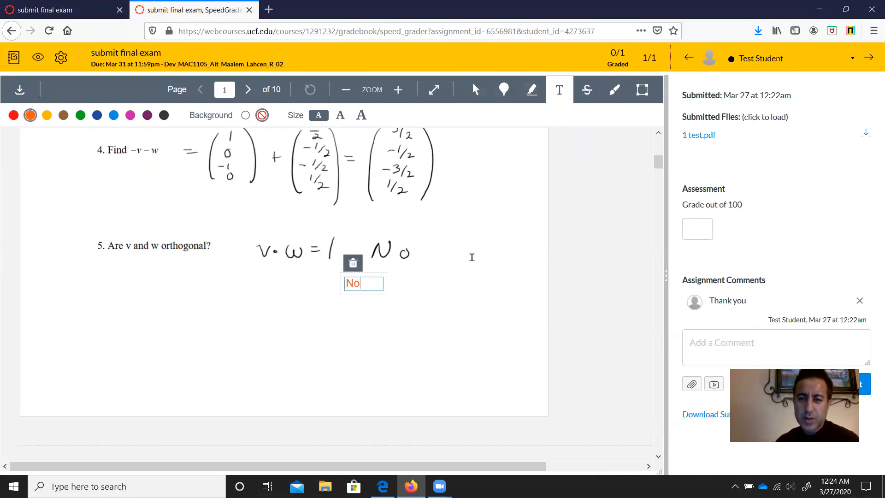
- Look through the next page of the submission and enter a grade of 100 for the test student
scroll(470, 256, "down", 10)
scroll(393, 271, "down", 3)
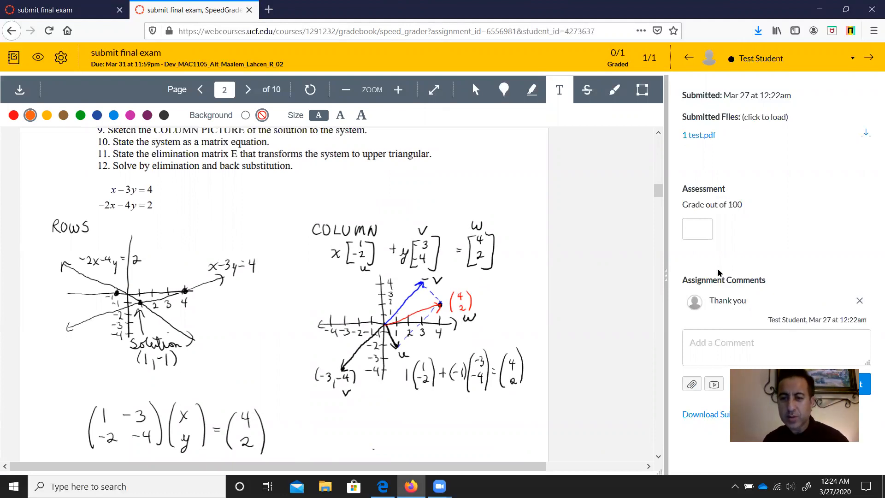
left_click(691, 226)
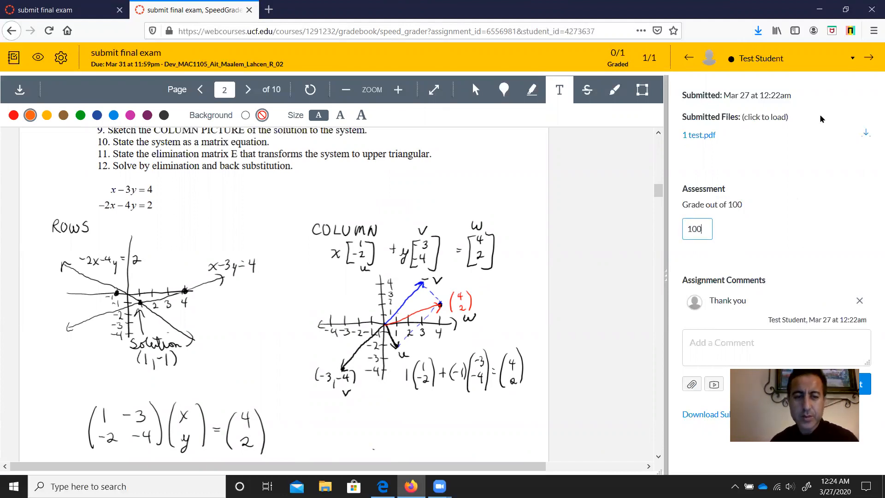
- Look over page 3 of the submission and draft the assignment comment "Graph are complete..." for the test student
scroll(481, 214, "down", 10)
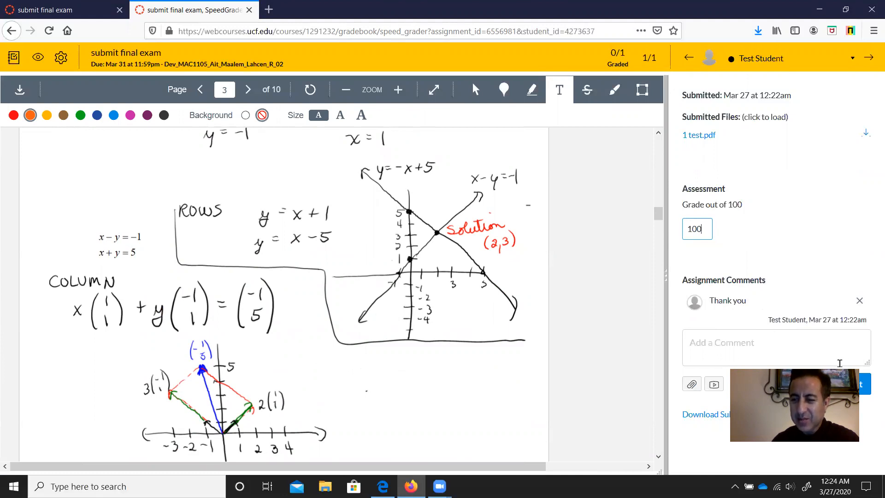
left_click(779, 343)
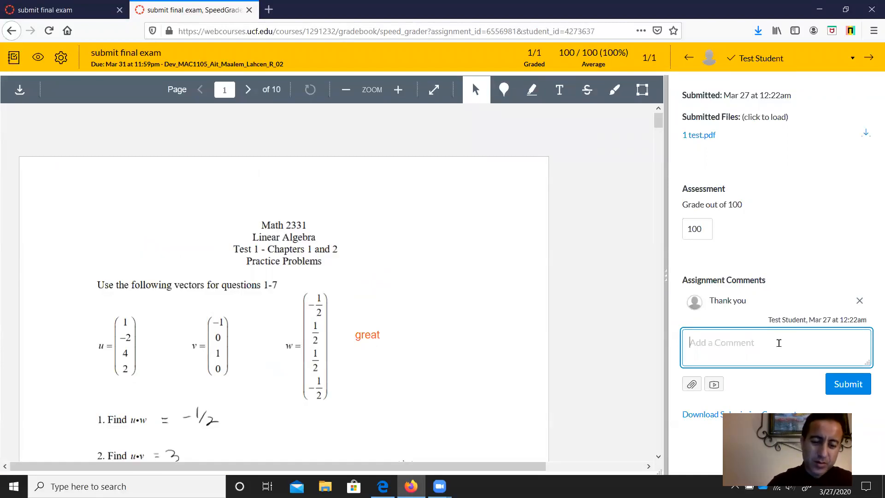
type("Graph are complete...")
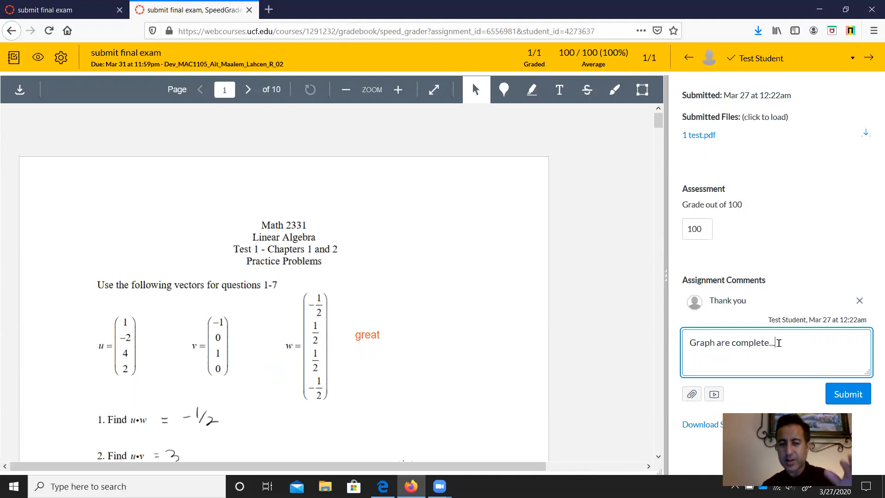
- Look through the handwritten answers on all remaining pages of the submitted pdf, up to page 10
scroll(450, 295, "down", 10)
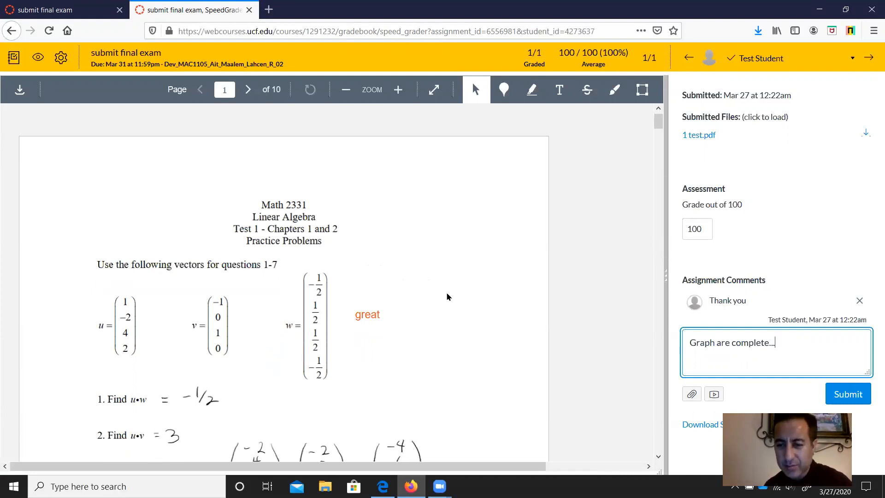
scroll(453, 297, "down", 10)
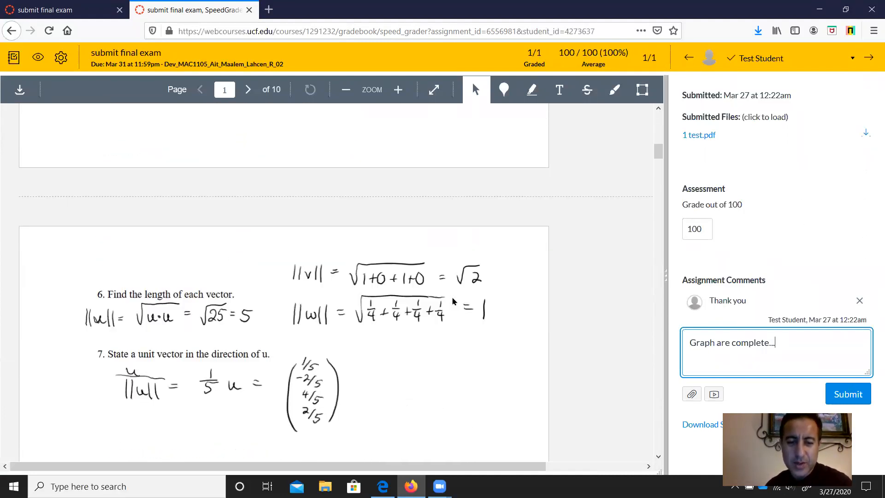
scroll(453, 309, "down", 10)
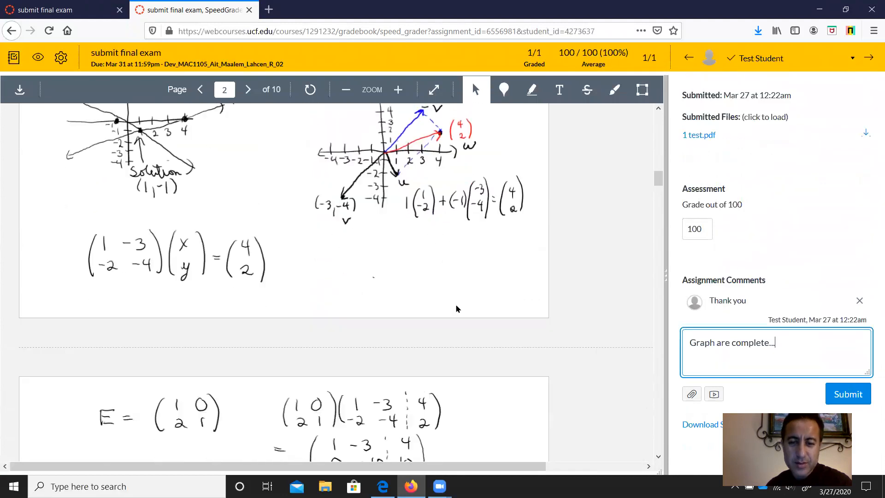
left_click_drag(660, 254, 660, 291)
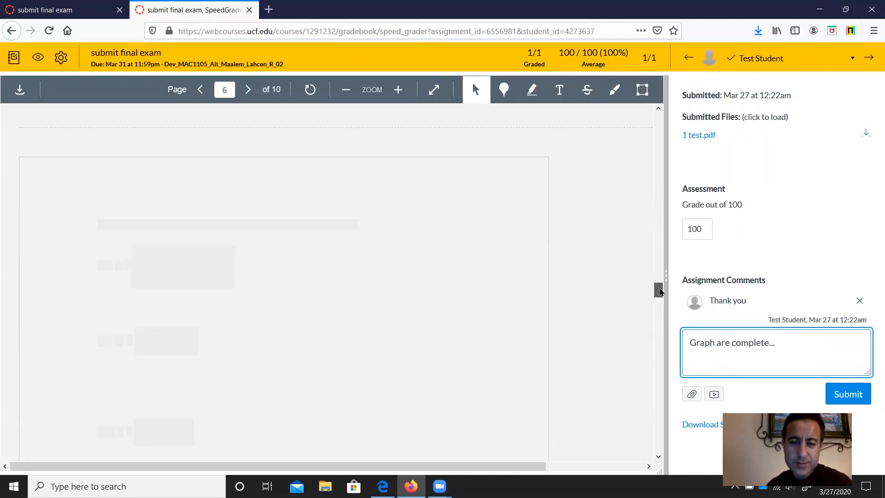
scroll(581, 284, "down", 5)
scroll(581, 286, "down", 3)
scroll(581, 287, "up", 3)
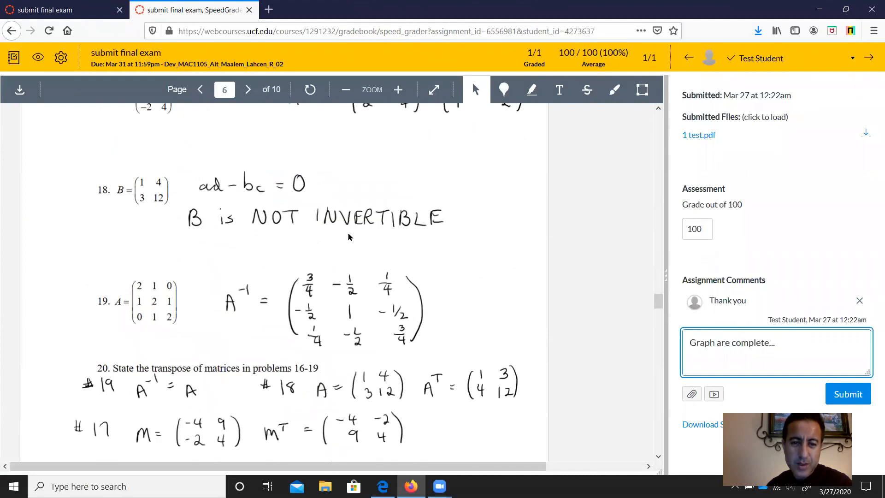
scroll(355, 235, "down", 14)
scroll(364, 236, "down", 3)
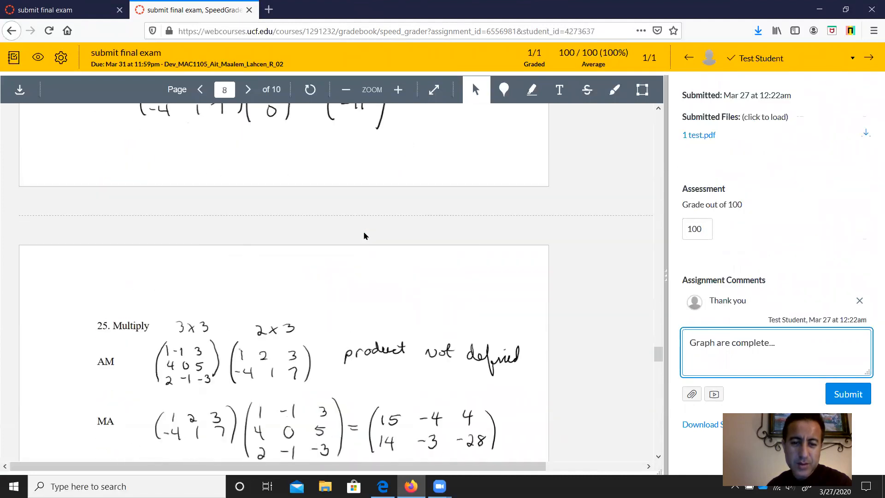
scroll(364, 236, "down", 1)
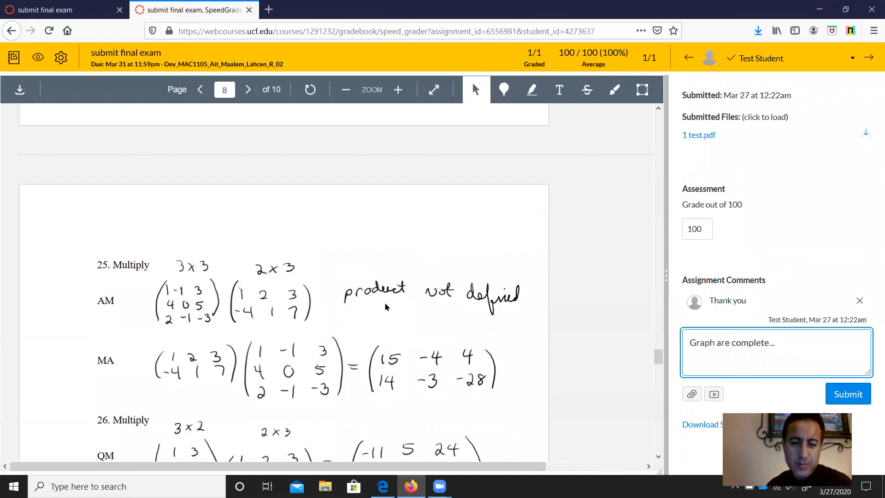
scroll(484, 295, "down", 12)
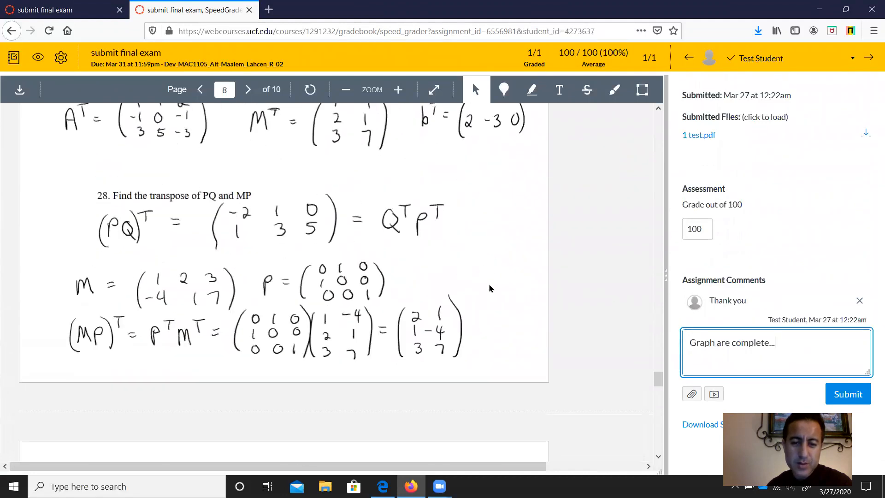
scroll(490, 288, "down", 15)
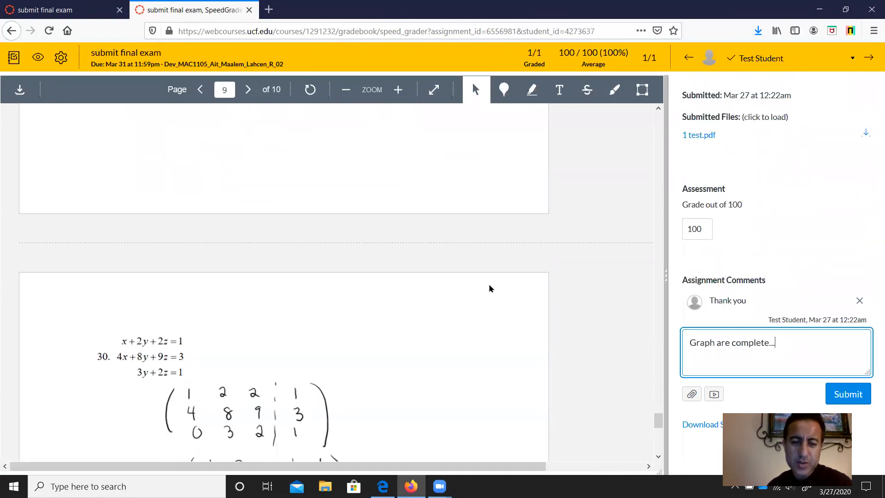
scroll(490, 288, "down", 10)
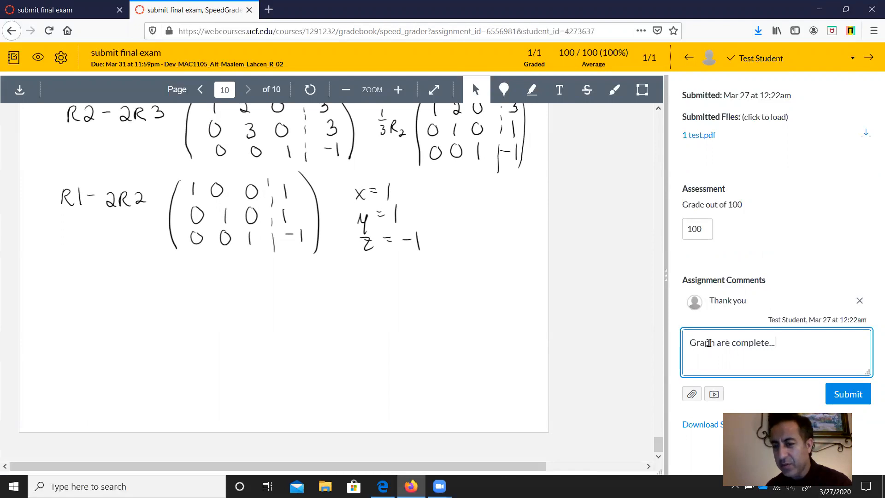
- Insert "Excellent." at the start of the draft comment and submit the comment
left_click(687, 345)
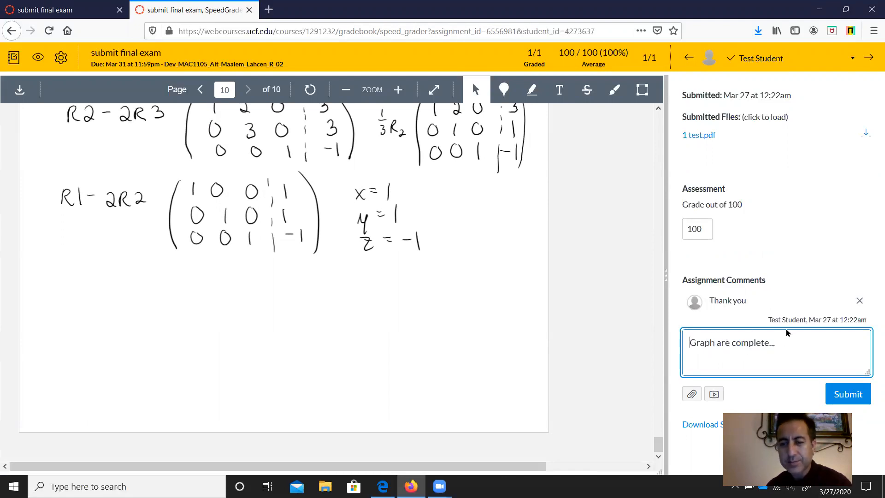
type("EXcellent")
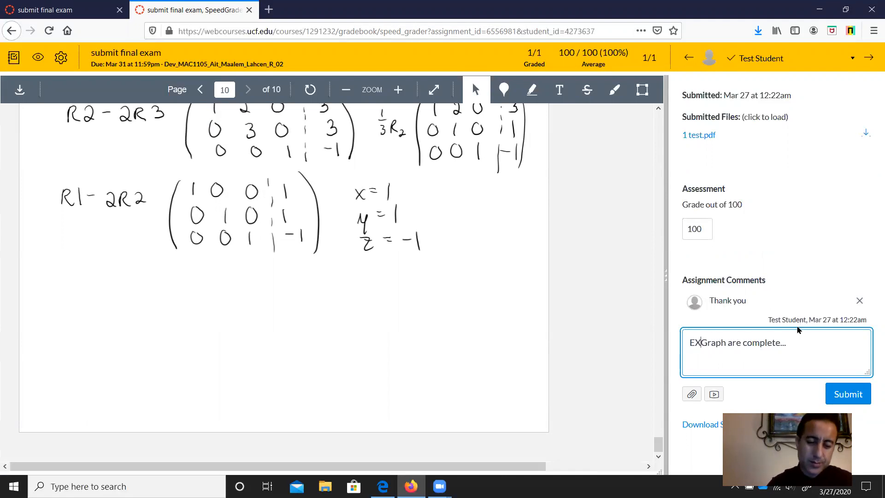
type(".")
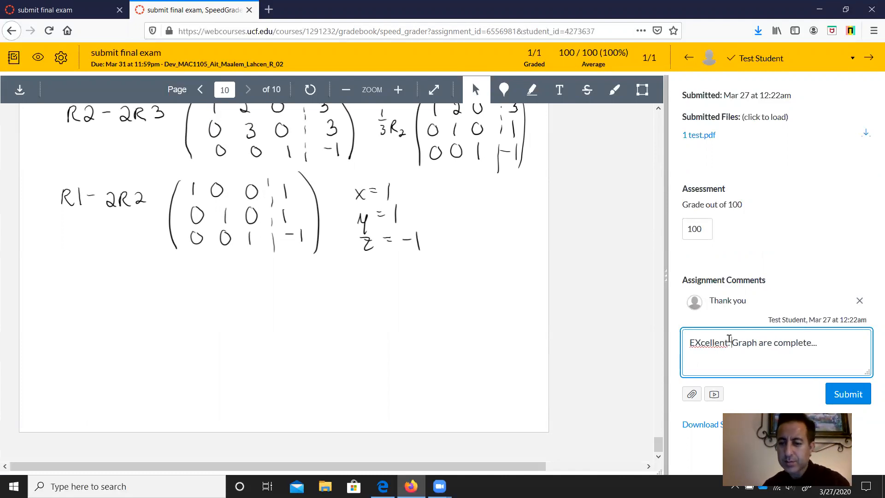
key("BackSpace")
type("x")
left_click(853, 394)
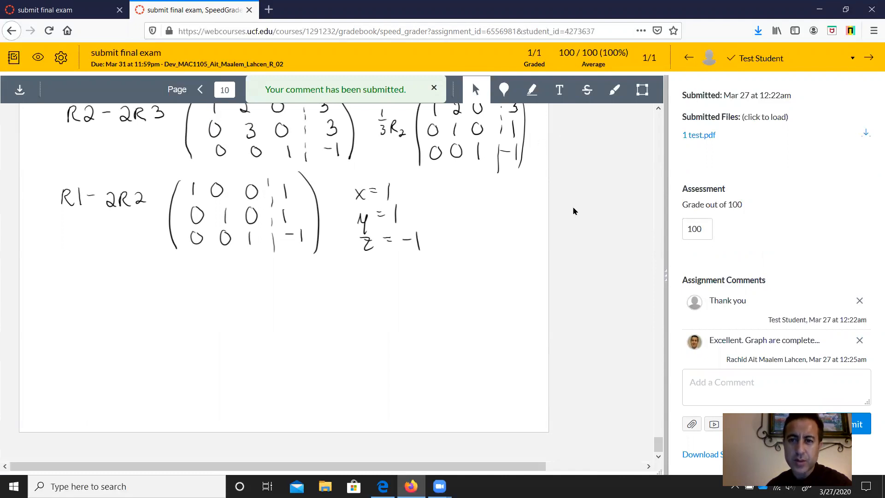
- Check the student list sorting choices in the SpeedGrader options, hide student names, and save the settings
scroll(575, 209, "up", 3)
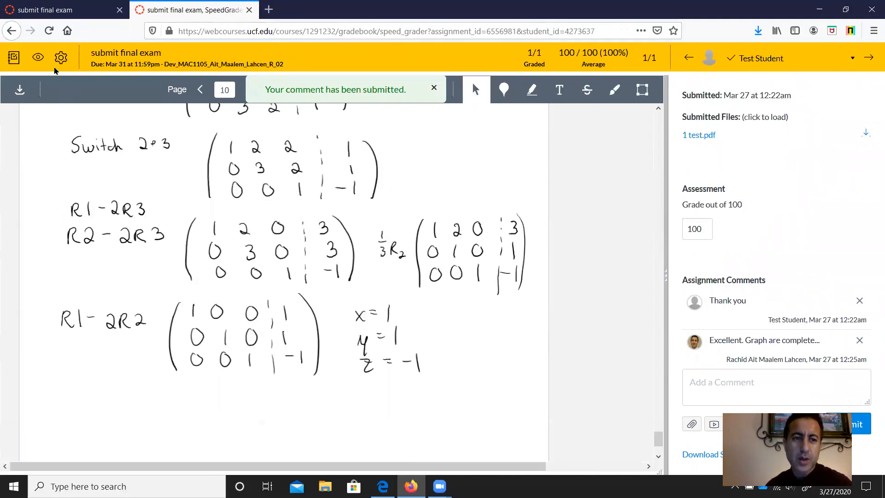
left_click(61, 58)
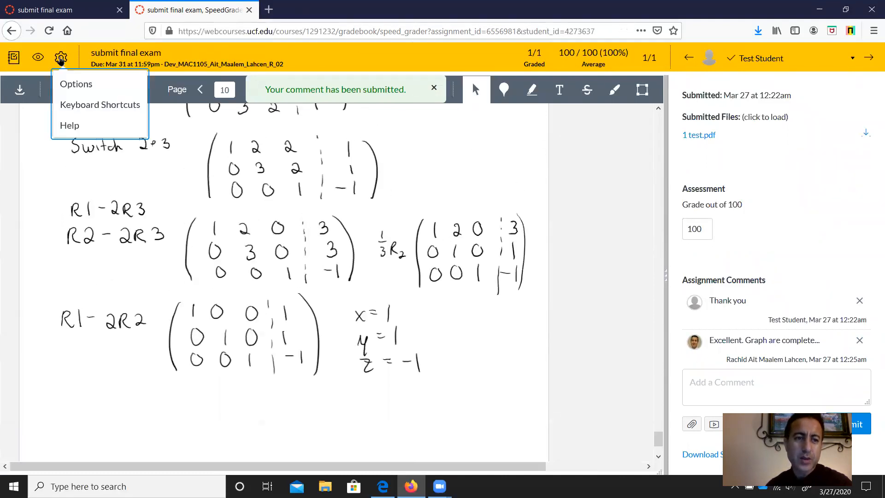
left_click(96, 84)
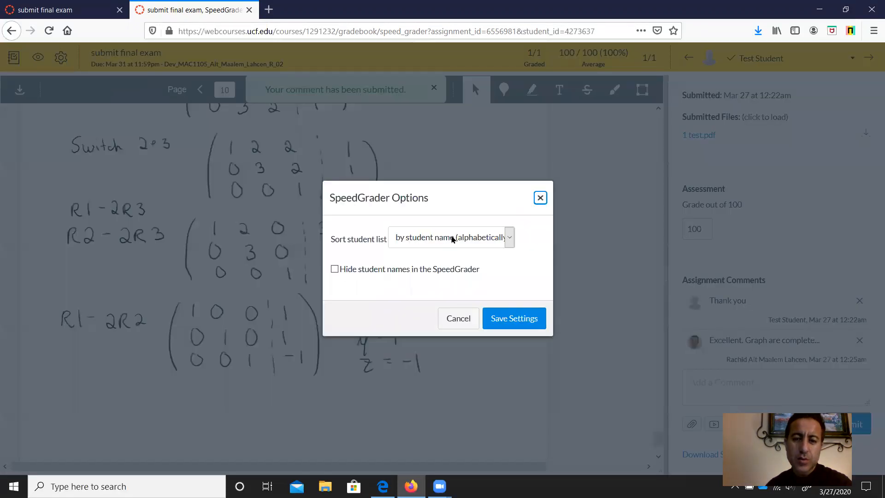
left_click(453, 238)
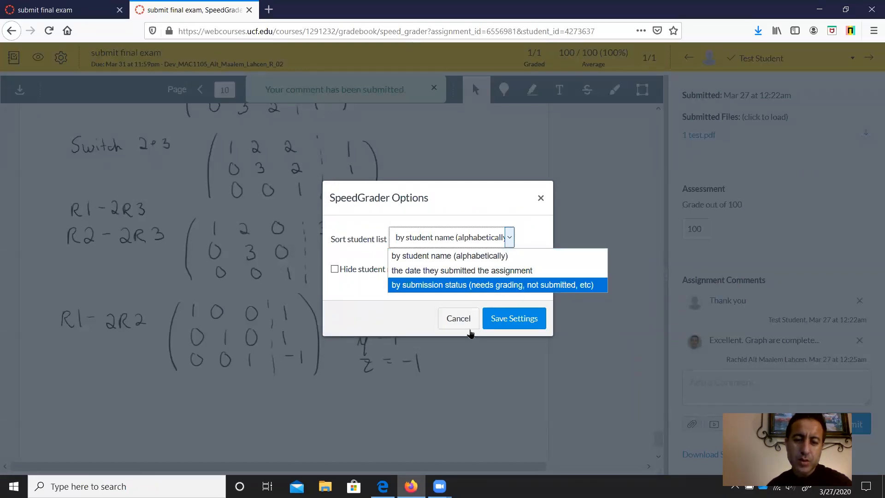
left_click(408, 325)
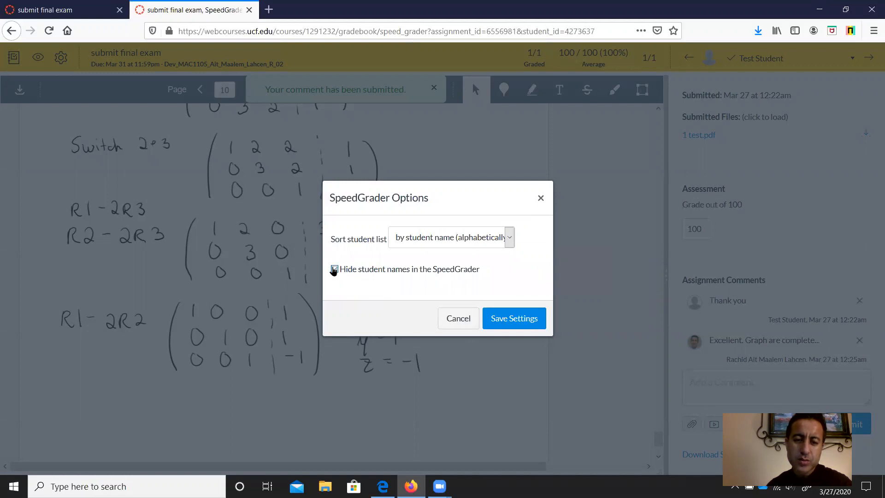
left_click(526, 318)
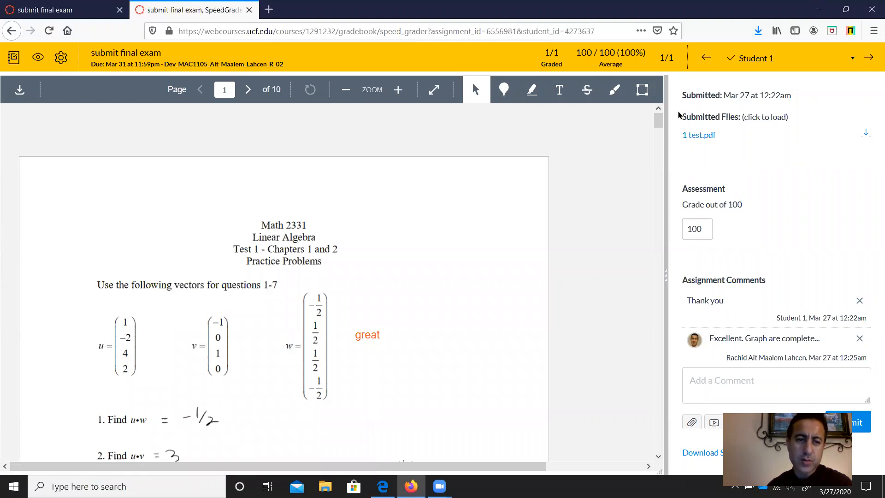
- Close SpeedGrader and enter Student View from the course settings
left_click(249, 10)
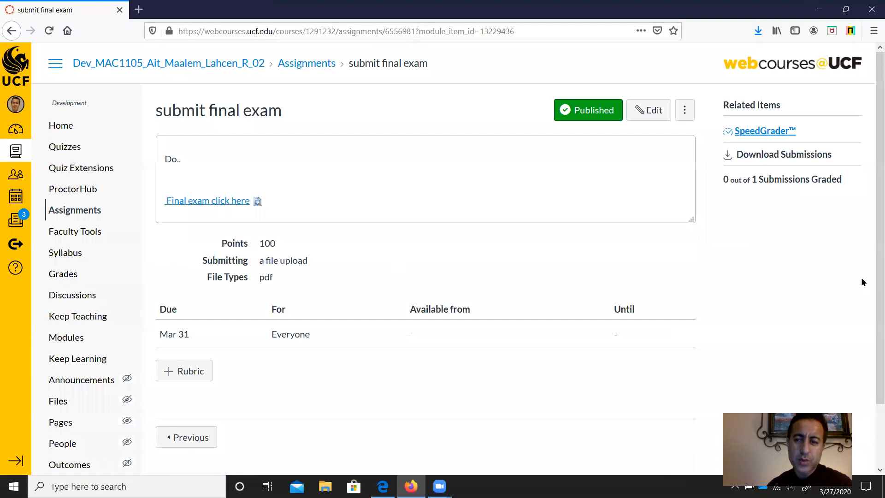
scroll(486, 278, "down", 2)
scroll(276, 336, "up", 2)
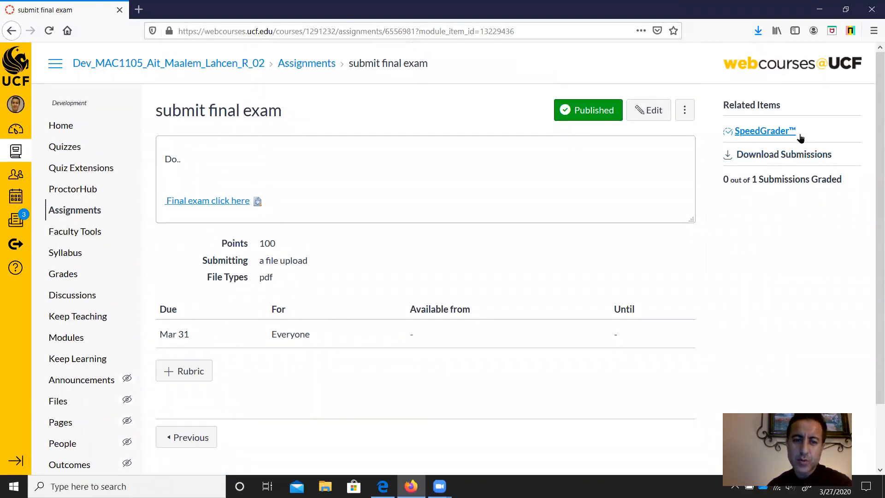
left_click(69, 124)
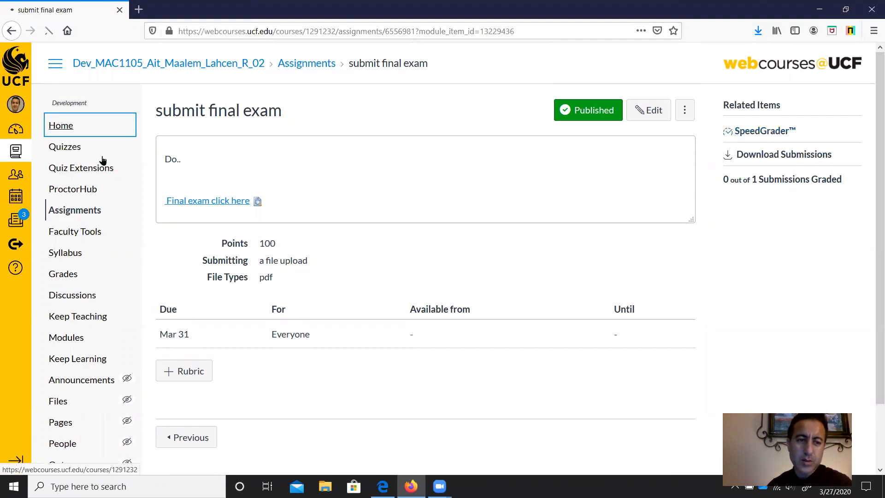
scroll(92, 318, "down", 3)
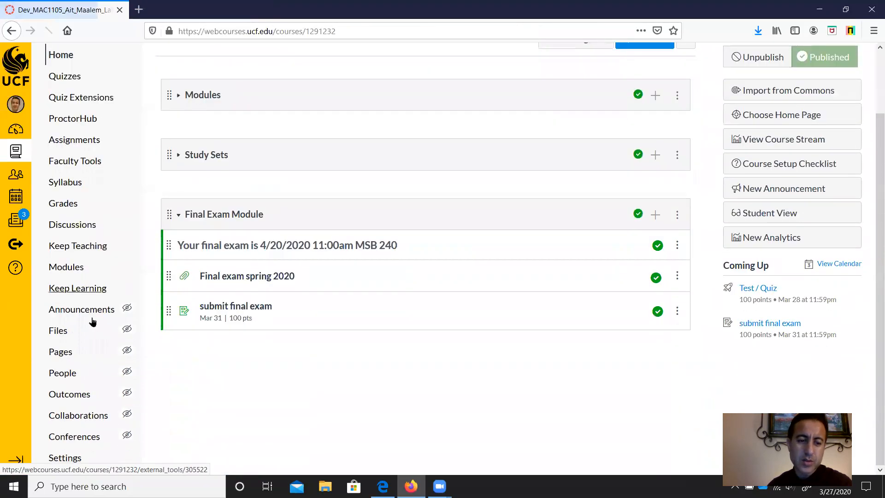
left_click(84, 459)
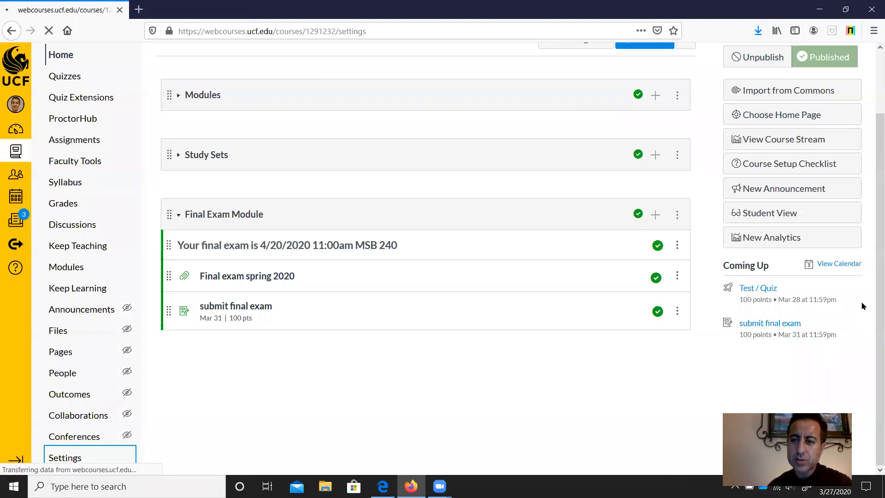
left_click(749, 141)
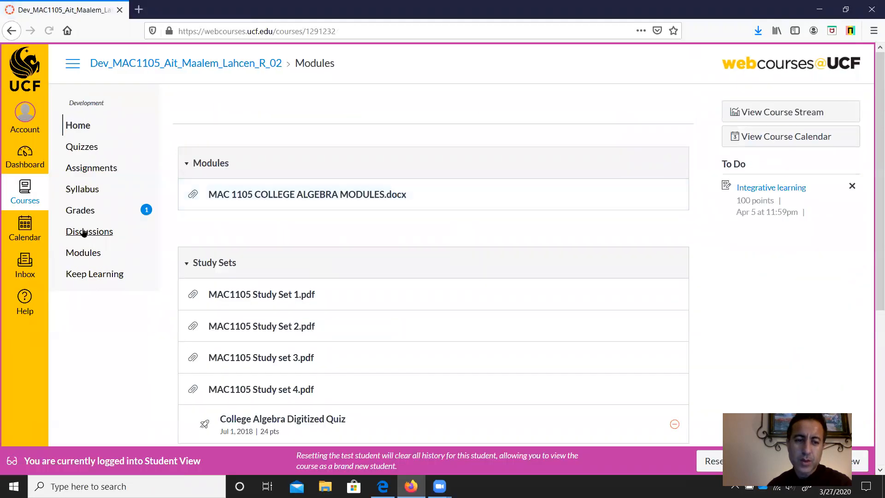
- Show the test student's grades and expand the comments on the submit final exam assignment
left_click(104, 212)
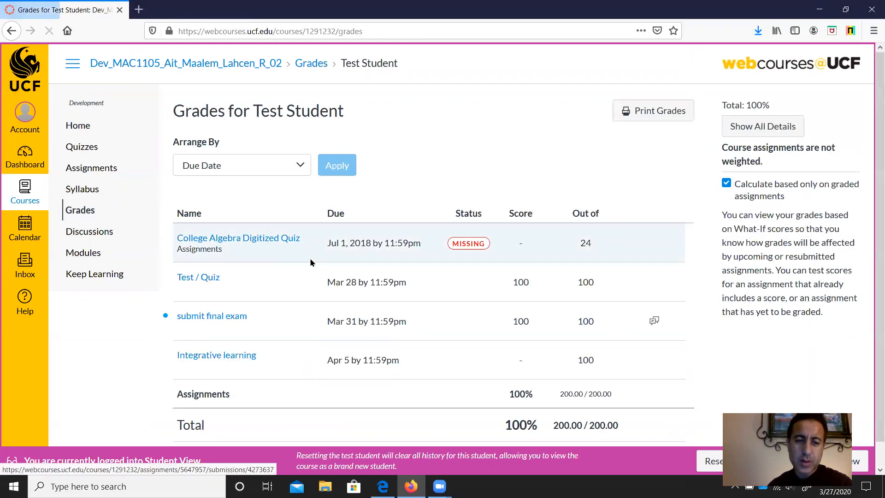
scroll(347, 266, "down", 1)
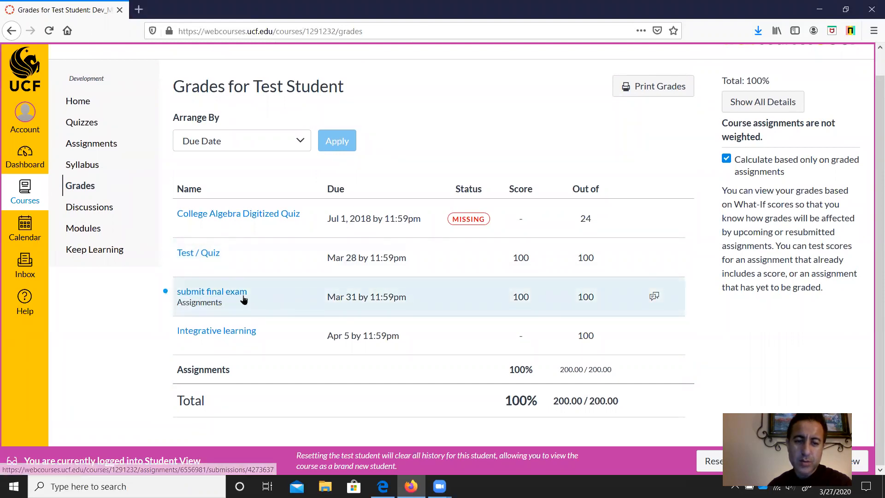
left_click(654, 298)
scroll(673, 302, "down", 3)
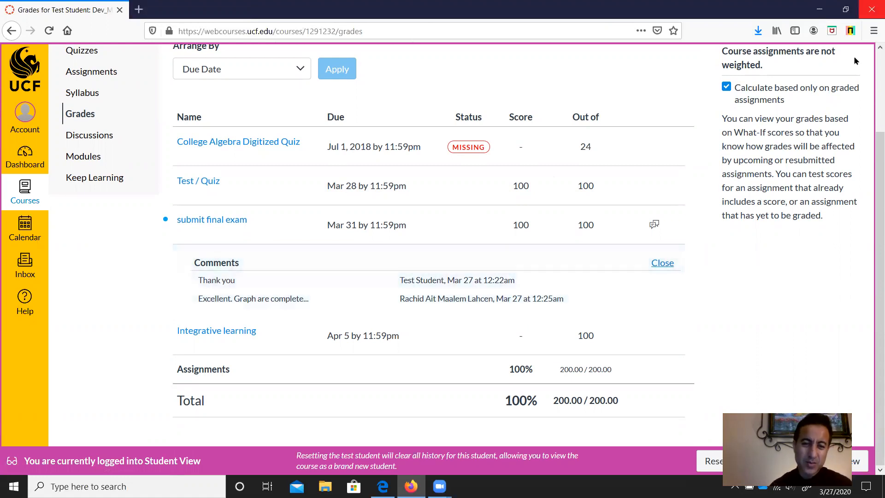
- Open the submission details of submit final exam and view the feedback preview of 1 test.pdf
left_click(218, 225)
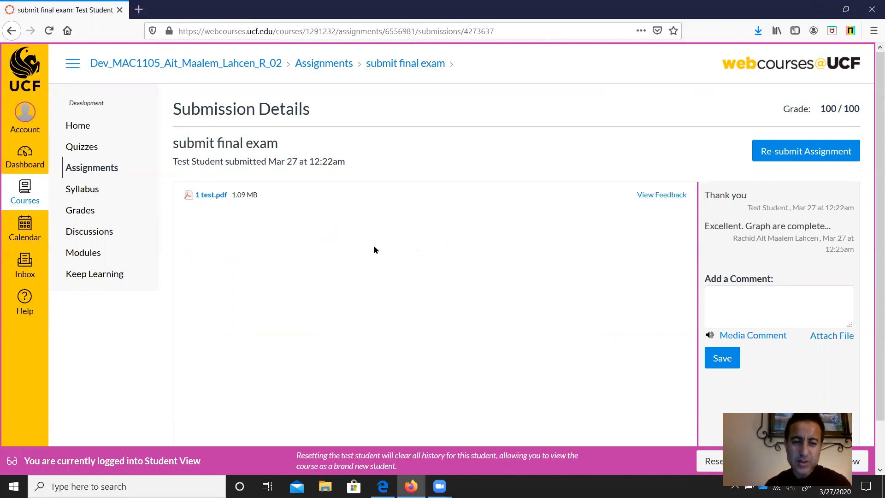
left_click(668, 195)
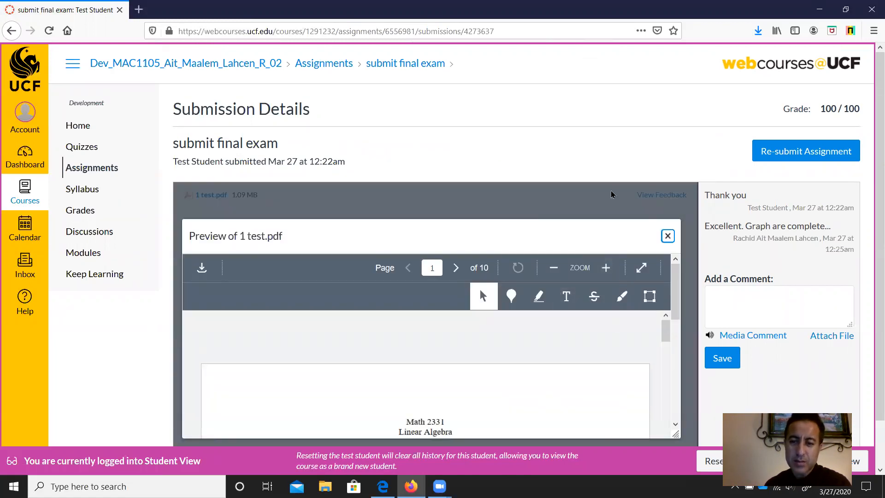
left_click_drag(612, 233, 598, 210)
scroll(551, 320, "down", 5)
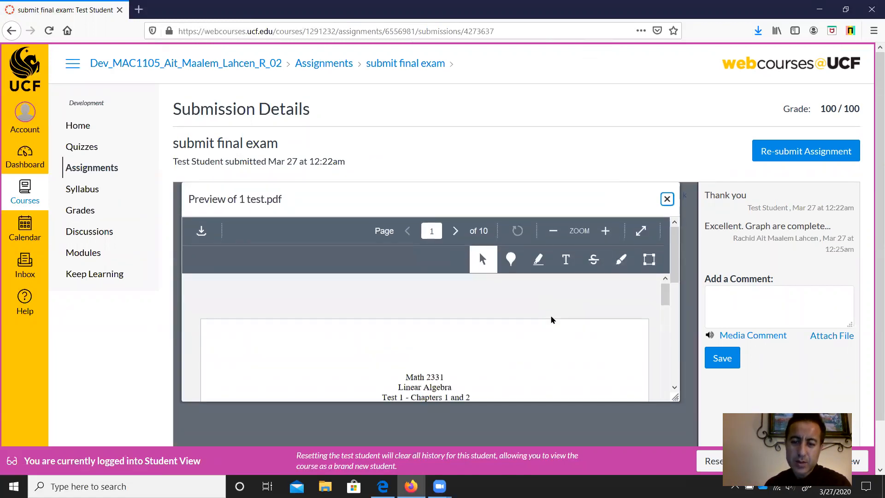
- Enlarge the 1 test.pdf preview and examine the instructor's annotations on its first pages alongside the submission comments
scroll(492, 351, "up", 2)
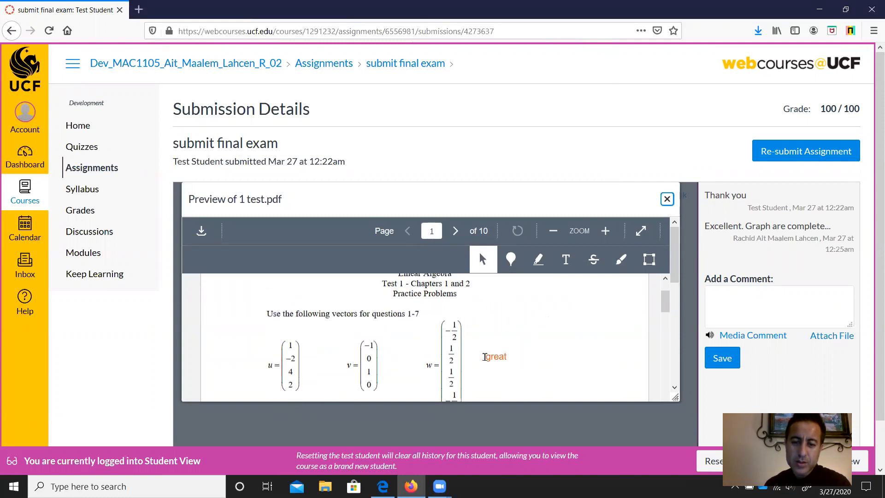
left_click_drag(677, 398, 677, 444)
scroll(516, 354, "down", 1)
scroll(515, 354, "down", 7)
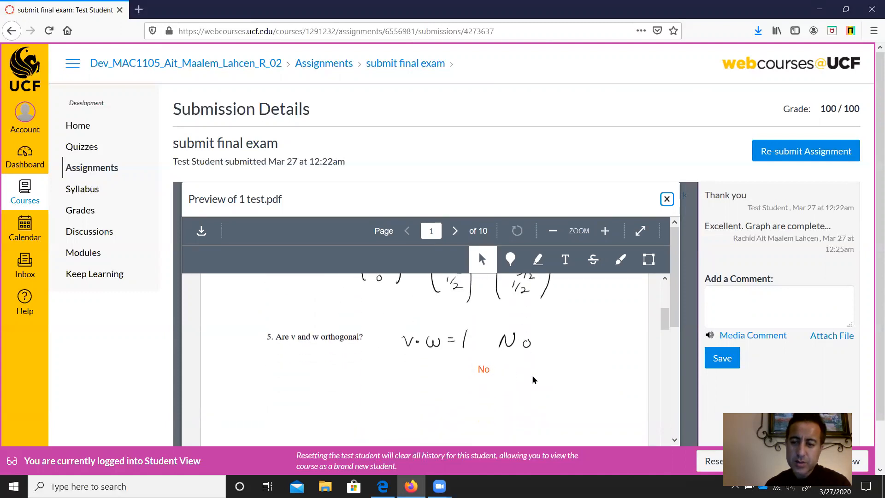
scroll(501, 305, "down", 2)
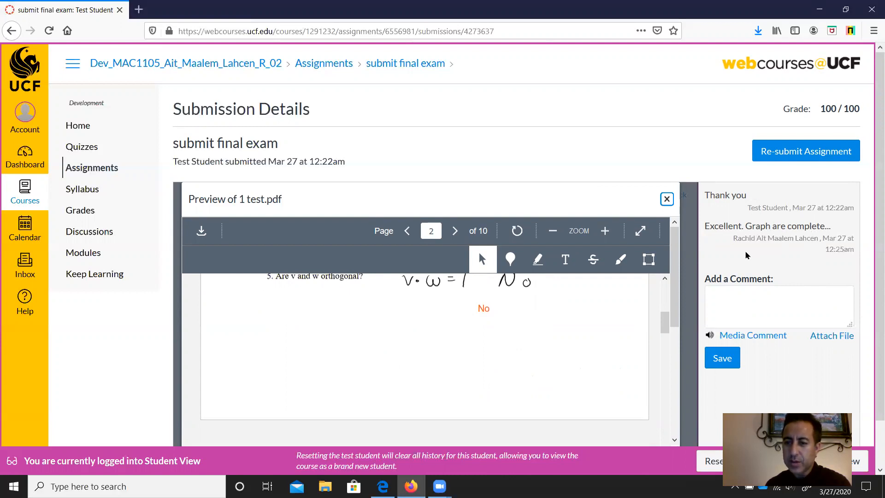
scroll(784, 286, "down", 2)
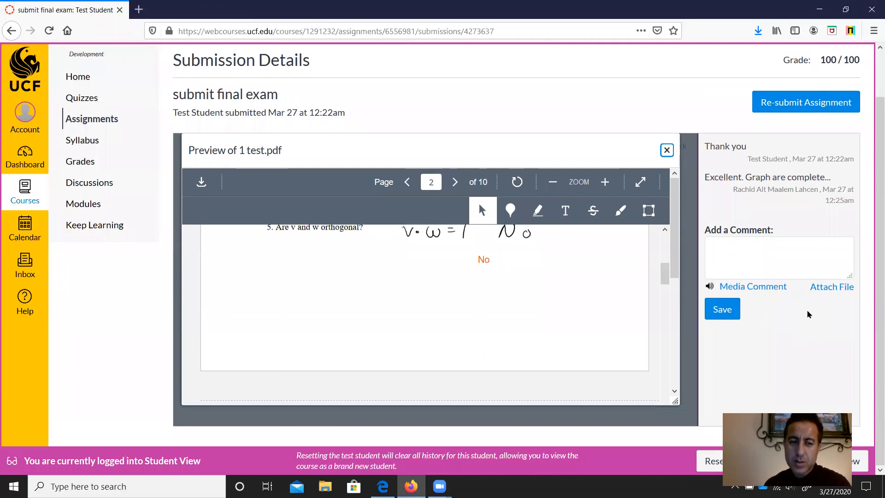
scroll(807, 311, "up", 2)
scroll(737, 323, "down", 2)
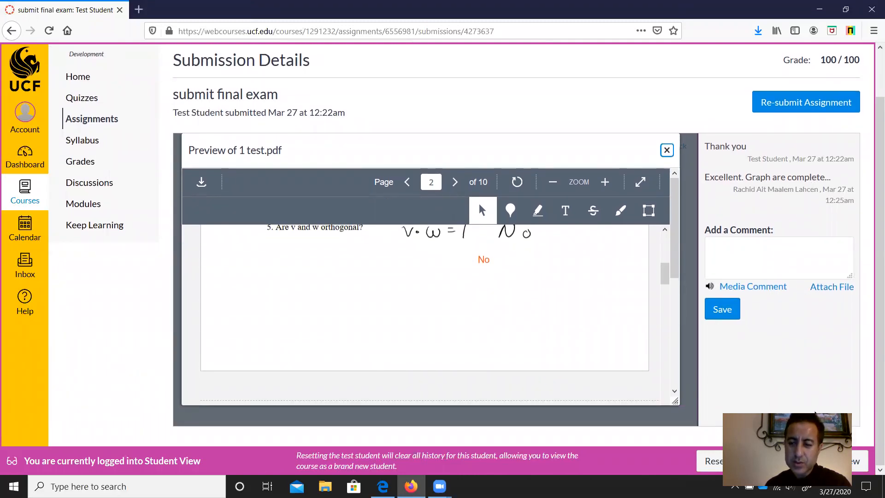
- Leave Student View and open the Integrative learning assignment from the course assignments for editing
left_click(821, 461)
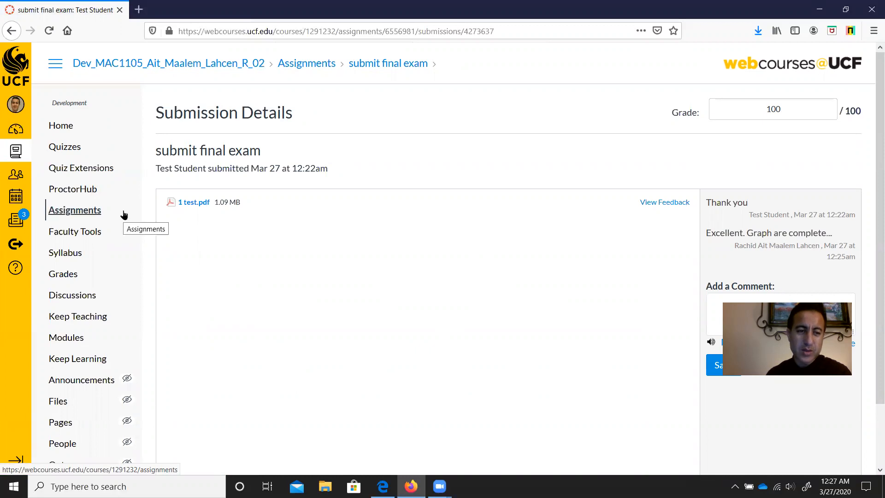
left_click(83, 212)
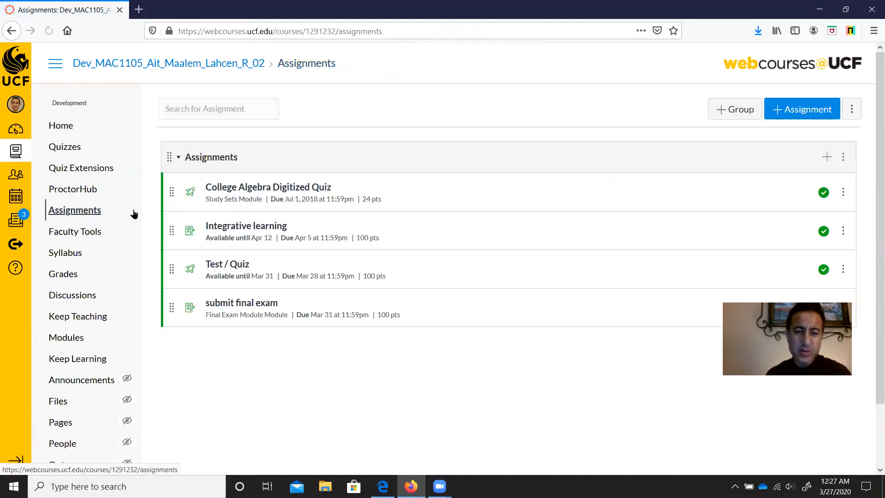
left_click(224, 228)
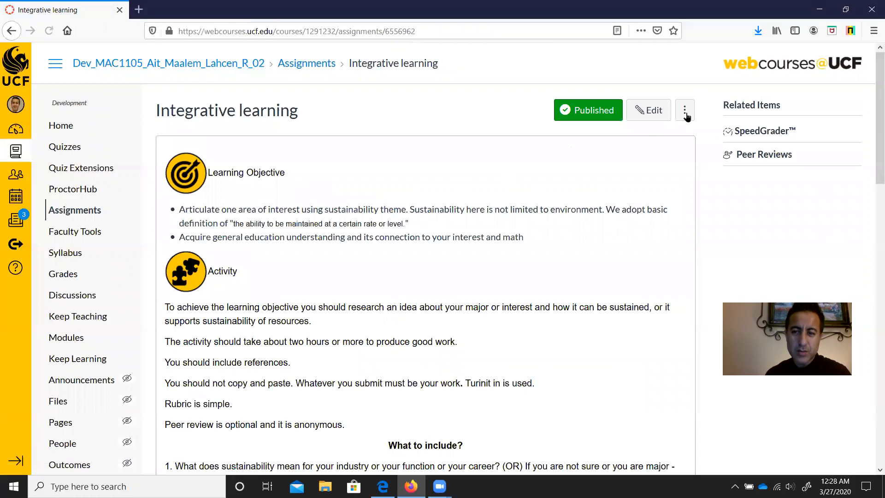
left_click(650, 111)
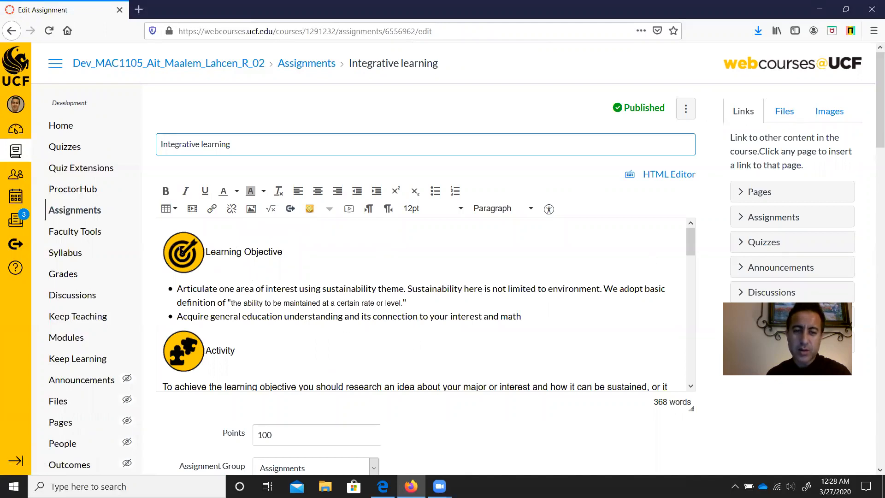
- Examine the Integrative learning description, including its action icons, learning objective, activity, content, delivery, group and late work instructions
left_click_drag(221, 254, 304, 258)
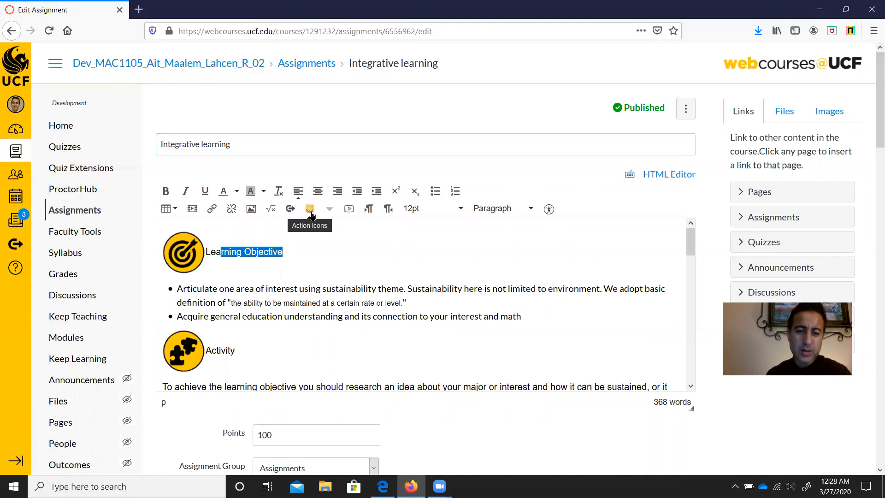
left_click(256, 303)
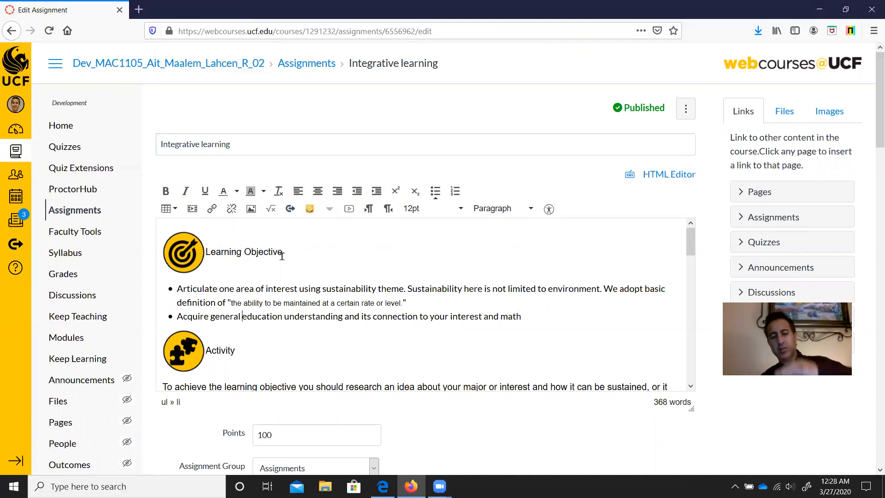
scroll(282, 256, "down", 6)
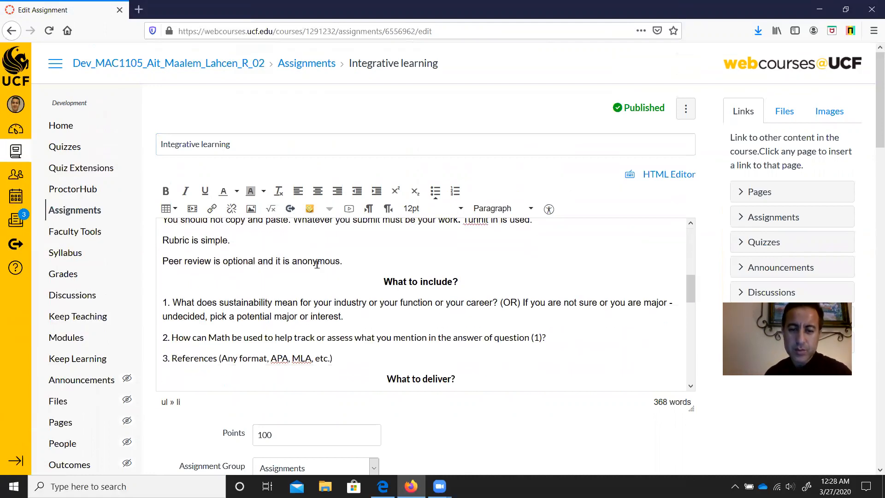
scroll(319, 266, "up", 6)
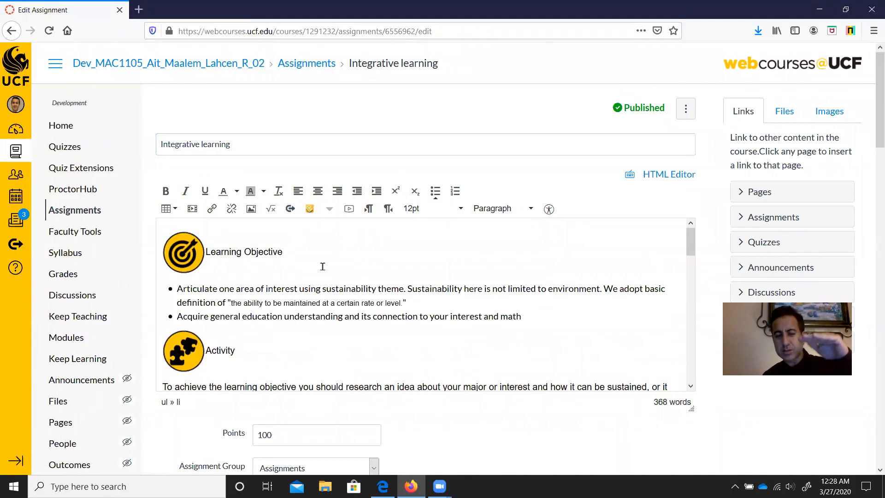
scroll(322, 268, "down", 6)
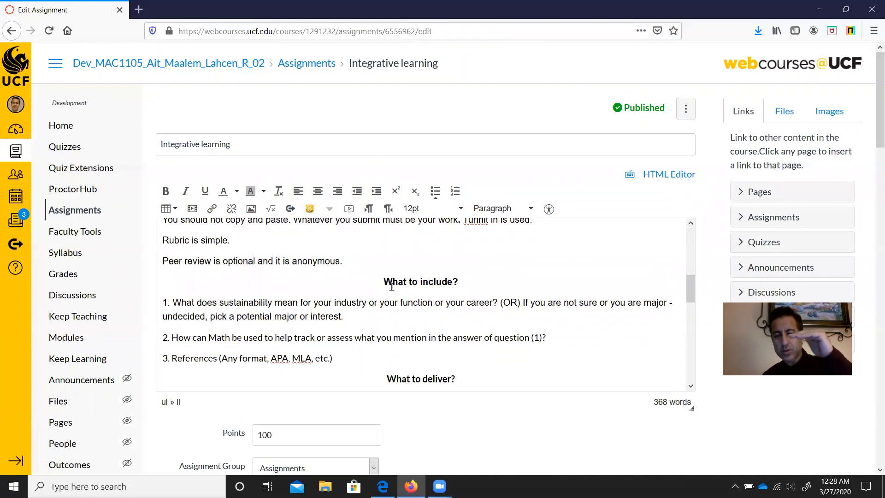
scroll(391, 287, "down", 3)
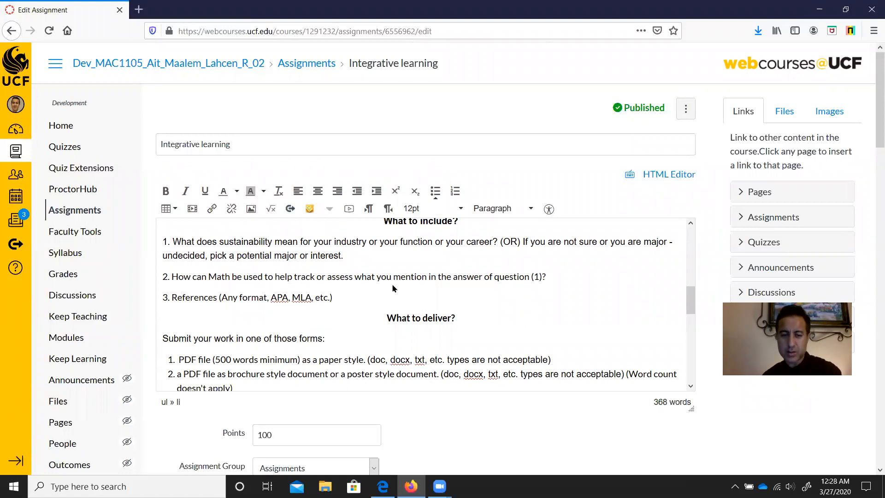
scroll(413, 284, "down", 9)
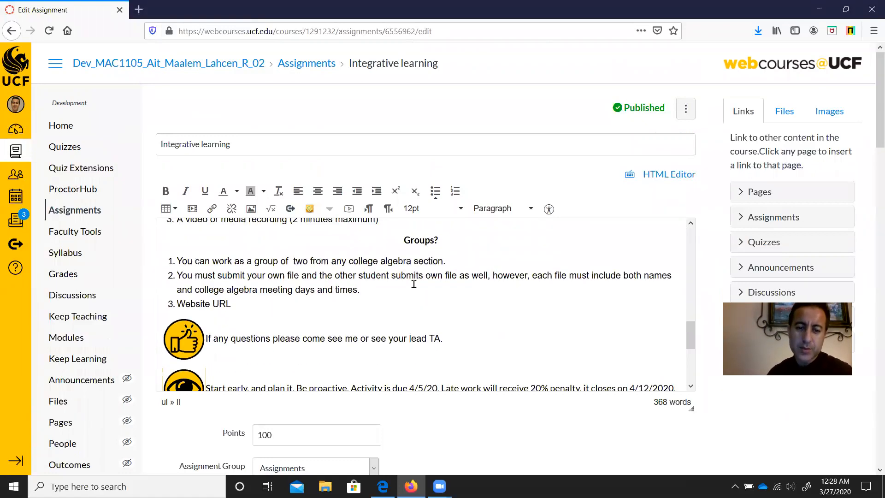
scroll(413, 284, "down", 8)
scroll(414, 284, "up", 20)
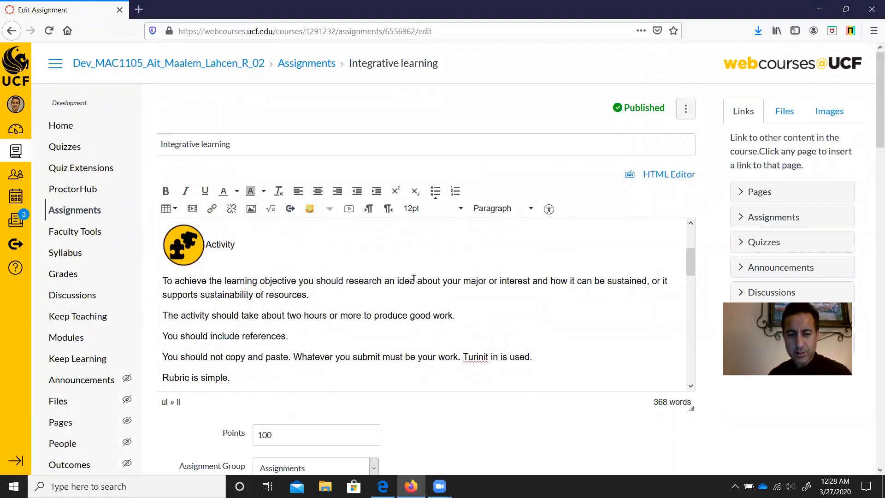
scroll(413, 278, "down", 20)
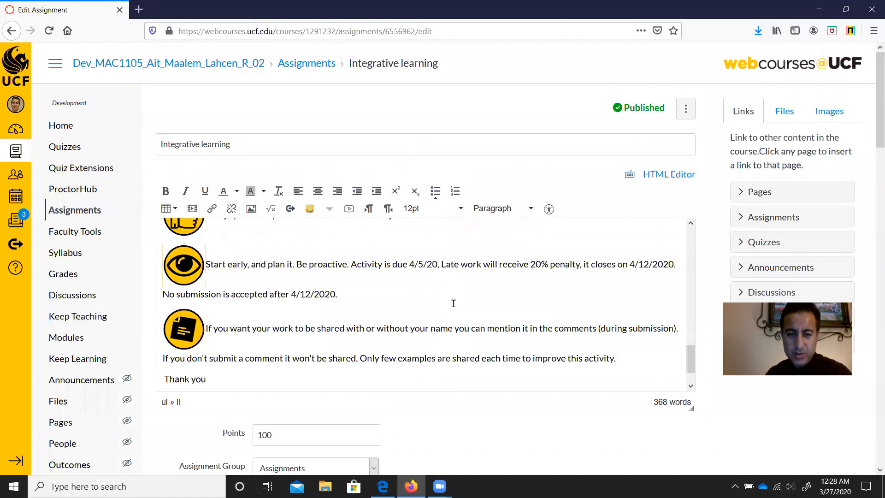
- Review the assignment's points, submission type, peer review and date settings, and leave the editor without saving
scroll(454, 303, "down", 10)
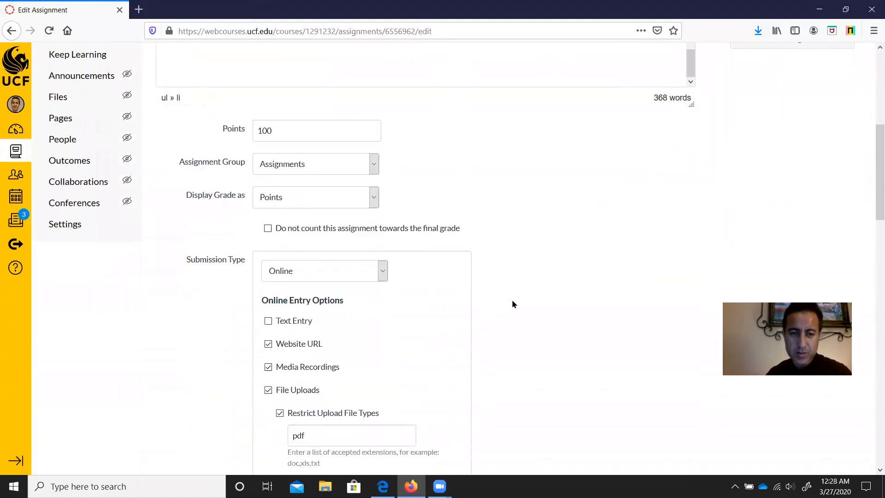
scroll(555, 305, "down", 15)
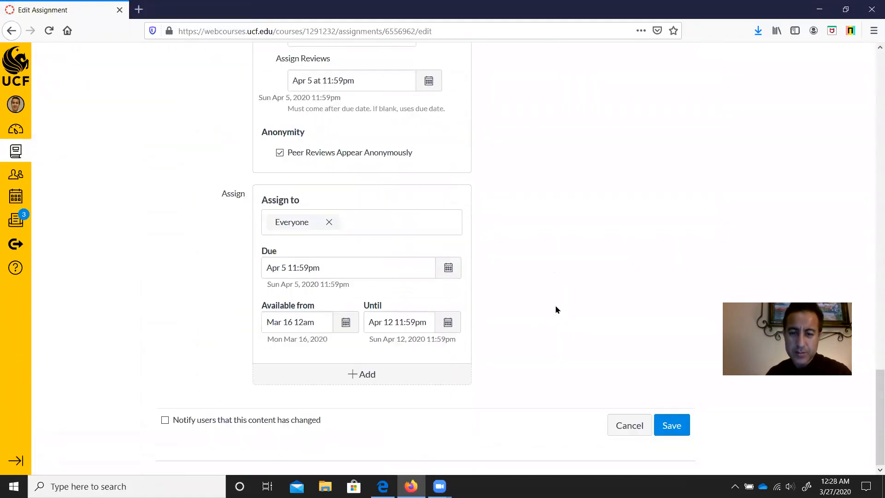
scroll(612, 414, "down", 2)
left_click(629, 426)
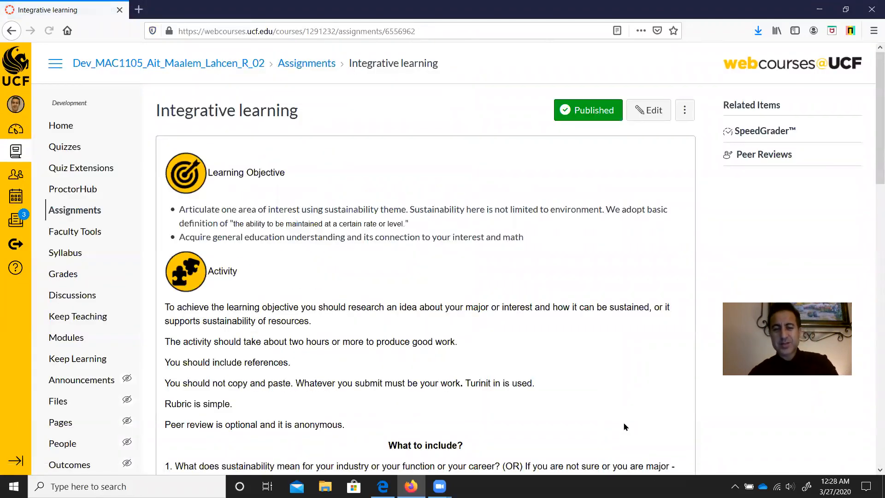